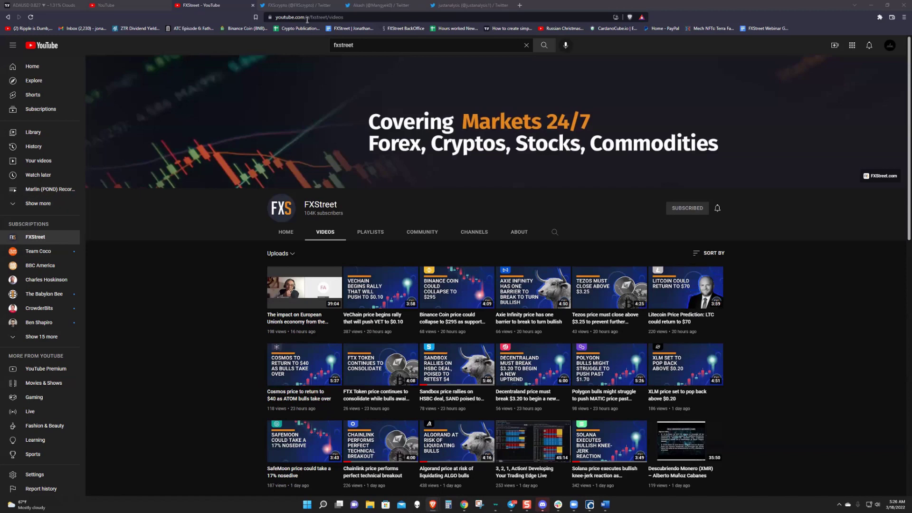
- Show the FXScrypto Twitter profile and the two analyst profiles in the browser
click(301, 6)
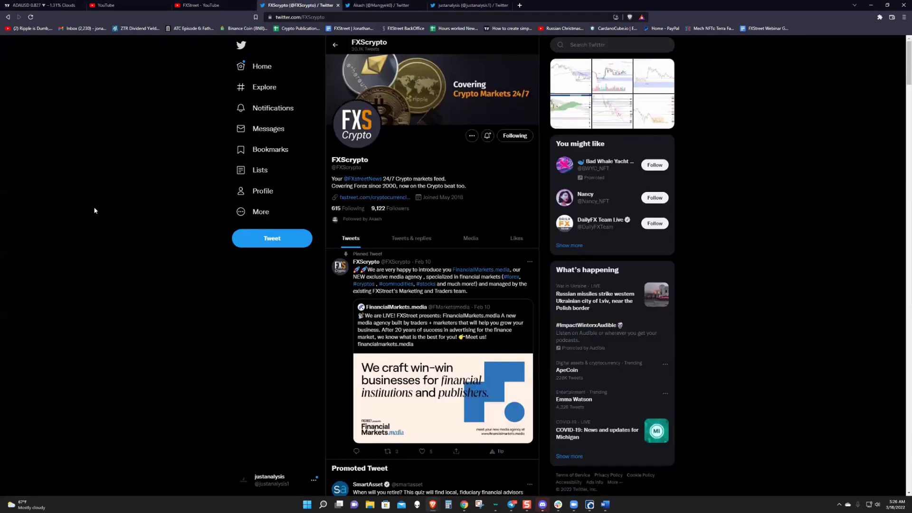
click(360, 5)
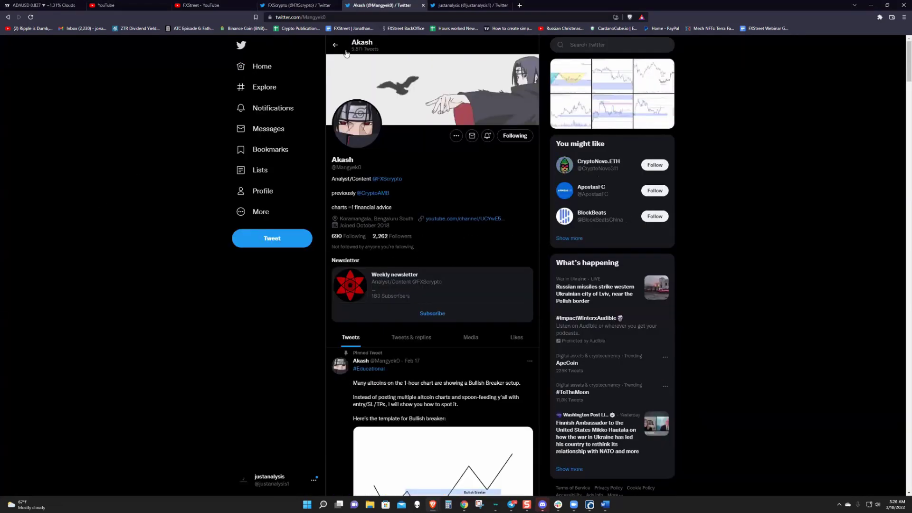
click(490, 6)
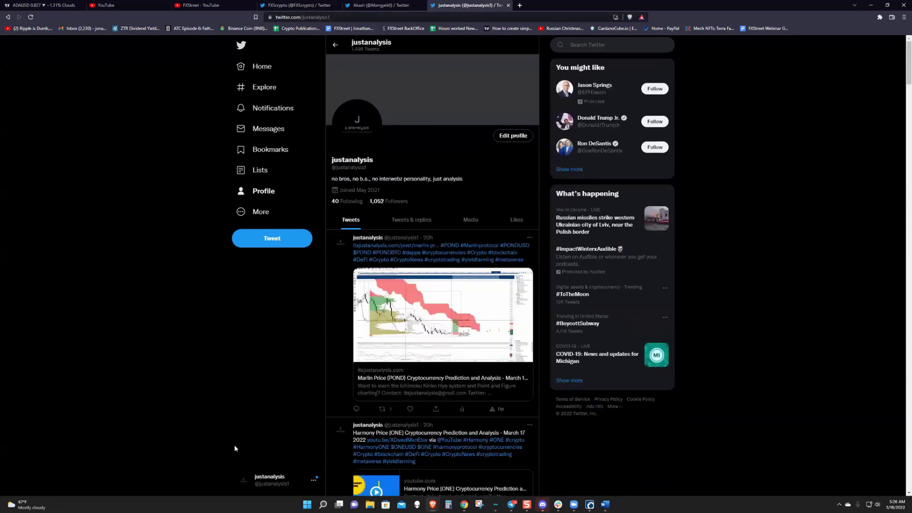
- Switch to Optuma and maximize the XRPUSD daily candlestick chart, focusing on the January to April 2022 price action
click(589, 505)
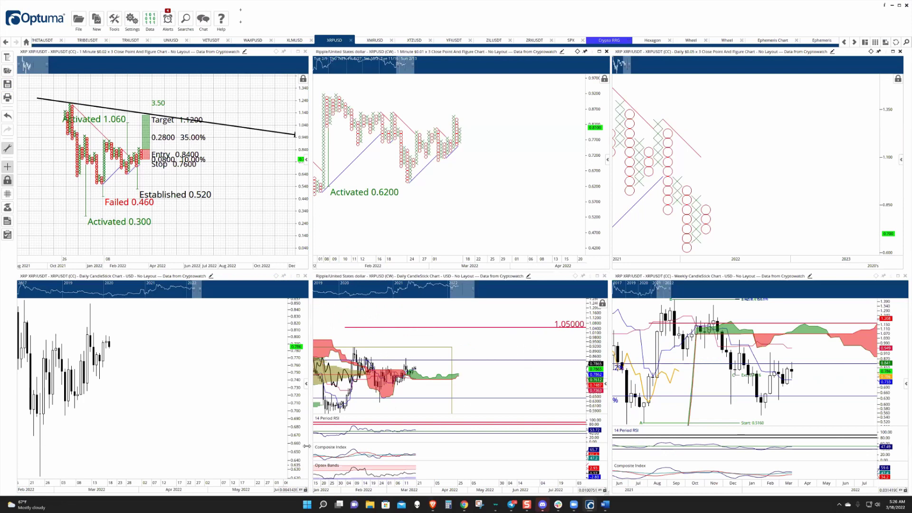
scroll(463, 380, up, 3)
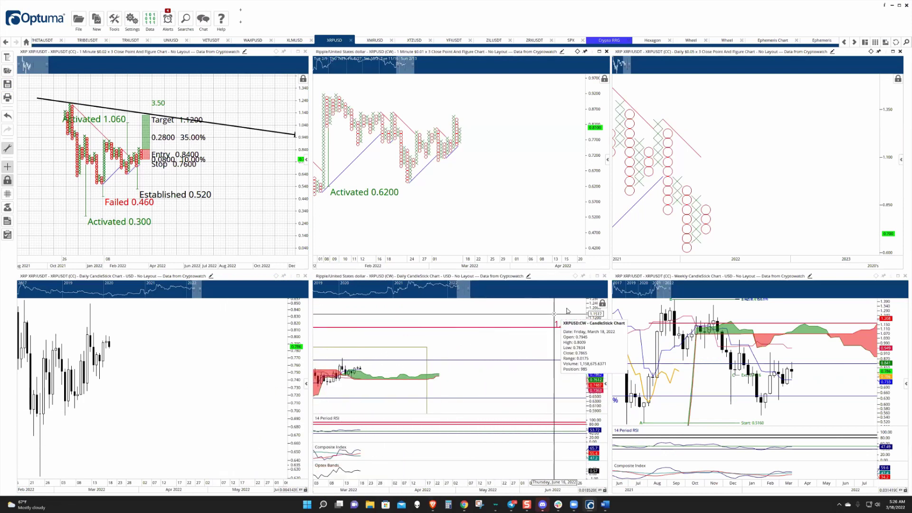
click(597, 276)
scroll(560, 280, down, 4)
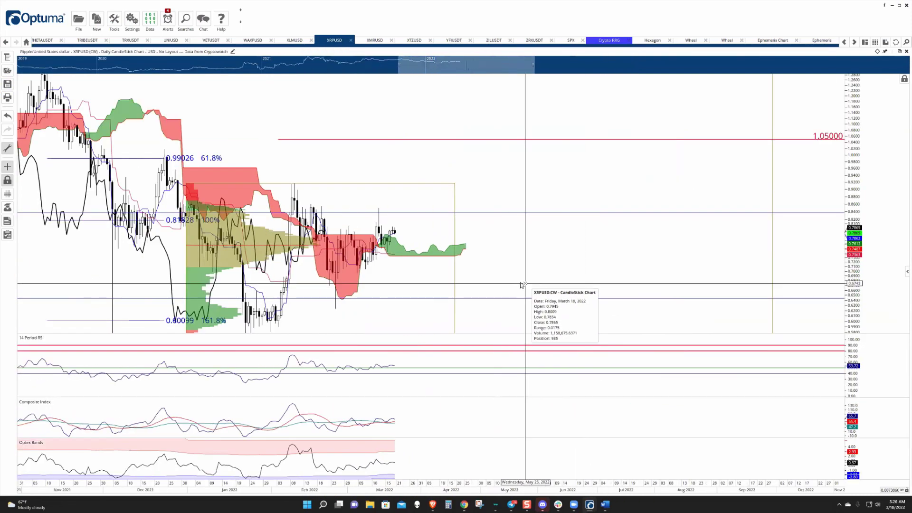
scroll(522, 284, up, 4)
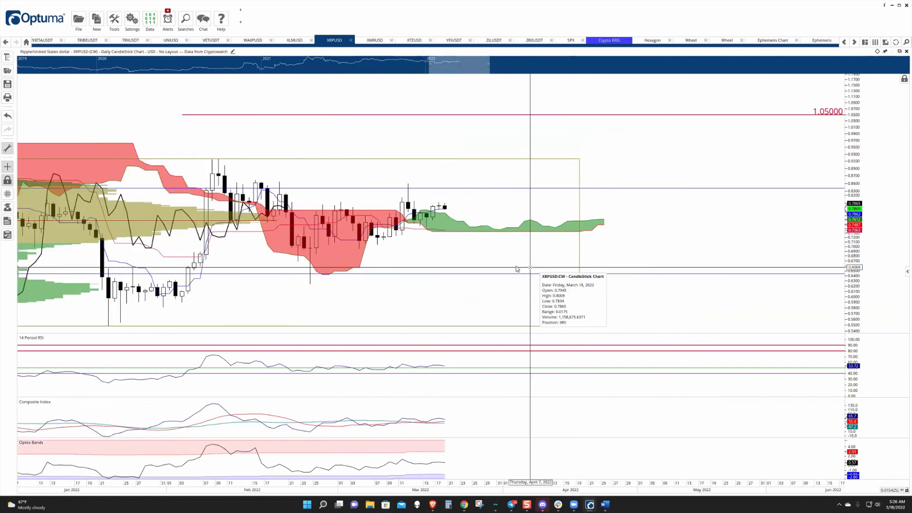
scroll(494, 270, left, 1)
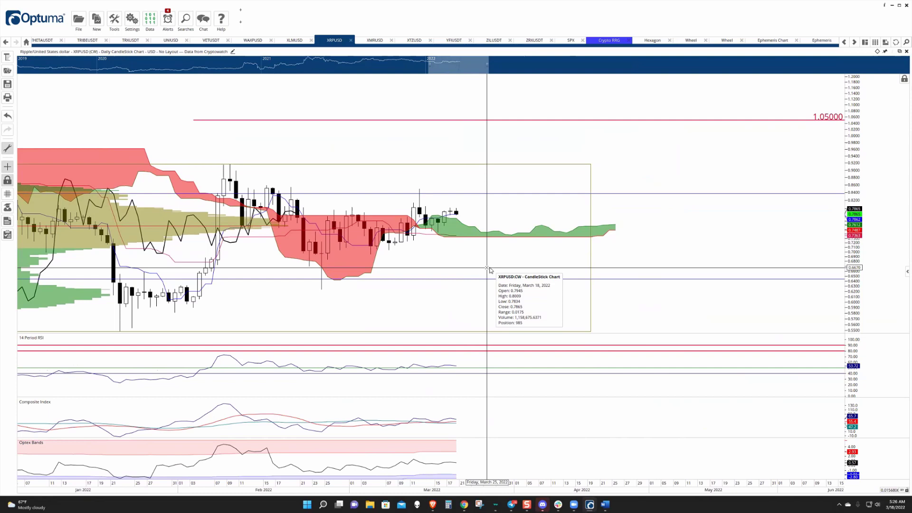
scroll(545, 259, left, 9)
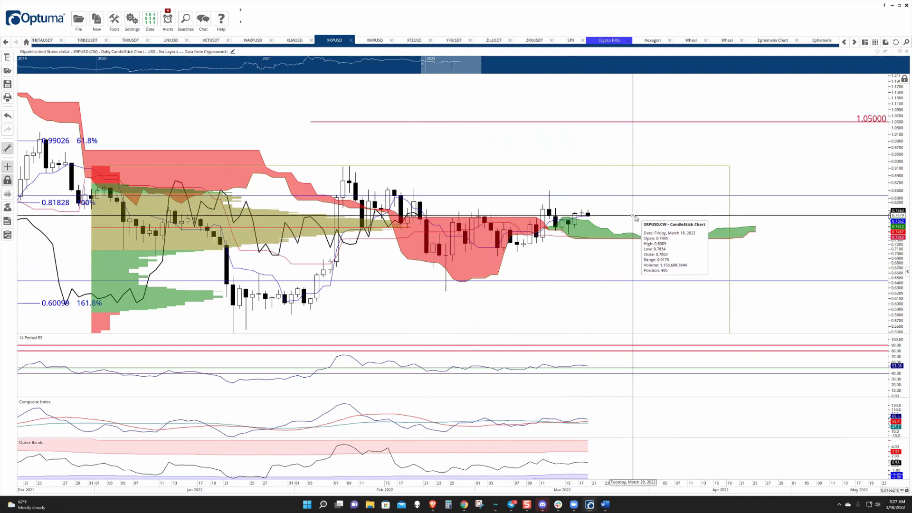
- Show the chart's structure list and hide both Market Profiles and the Ichimoku Cloud on the XRPUSD daily chart
scroll(638, 217, down, 3)
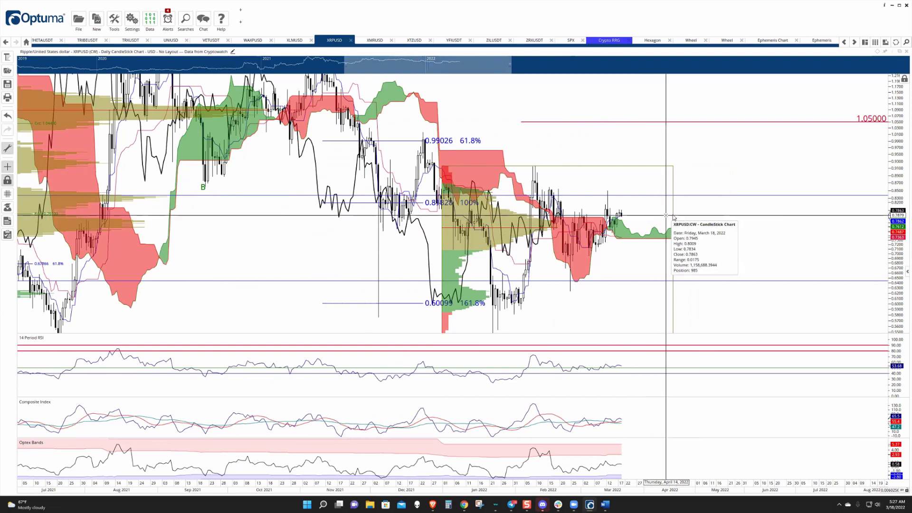
click(903, 80)
scroll(620, 133, down, 5)
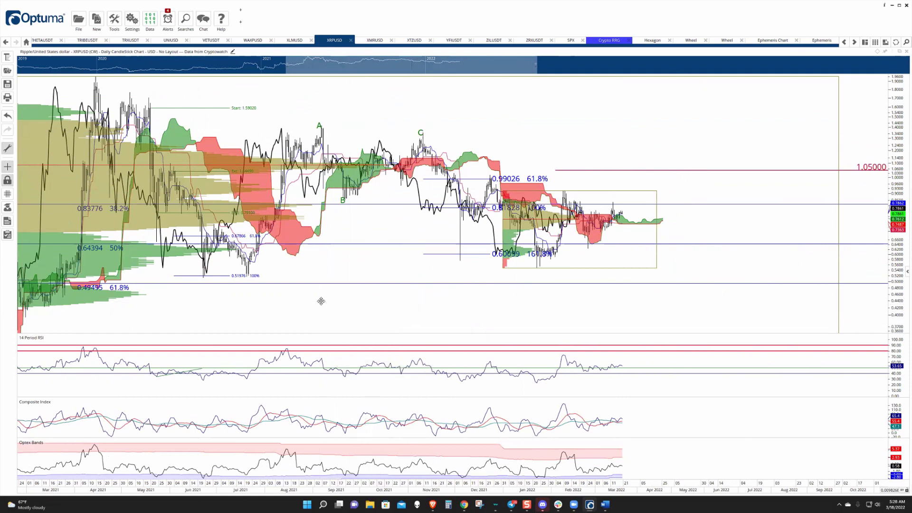
drag(321, 301, 554, 280)
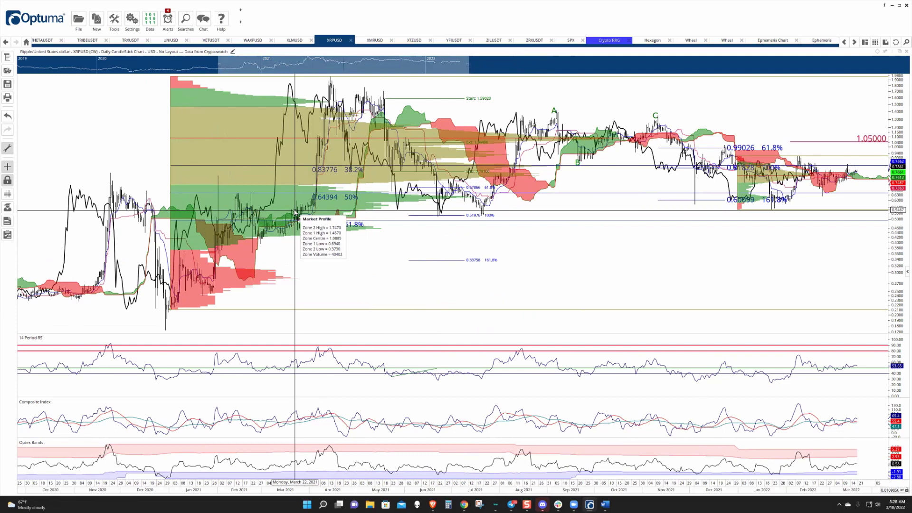
drag(647, 373, 589, 270)
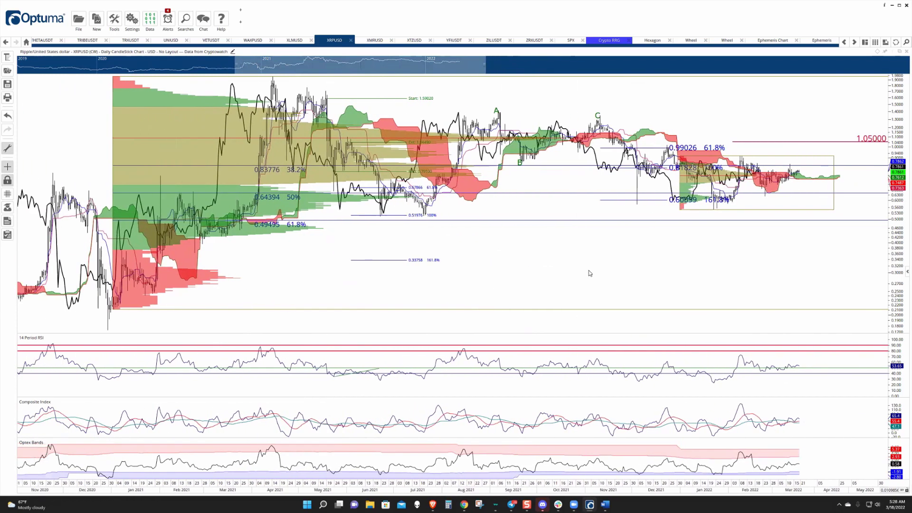
click(903, 273)
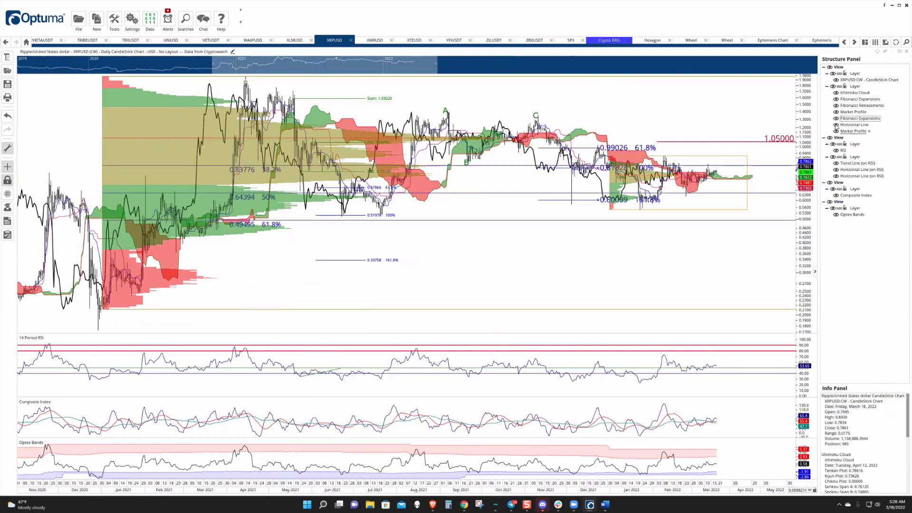
click(837, 112)
click(836, 131)
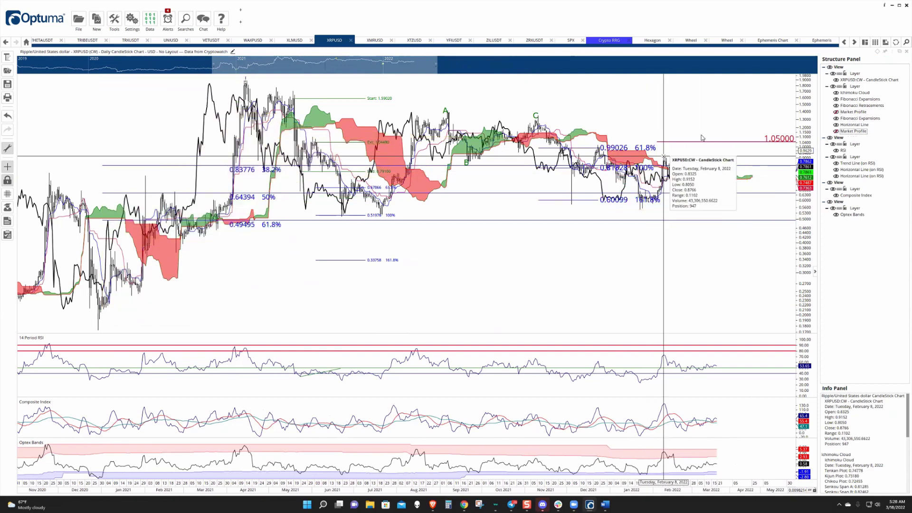
click(836, 93)
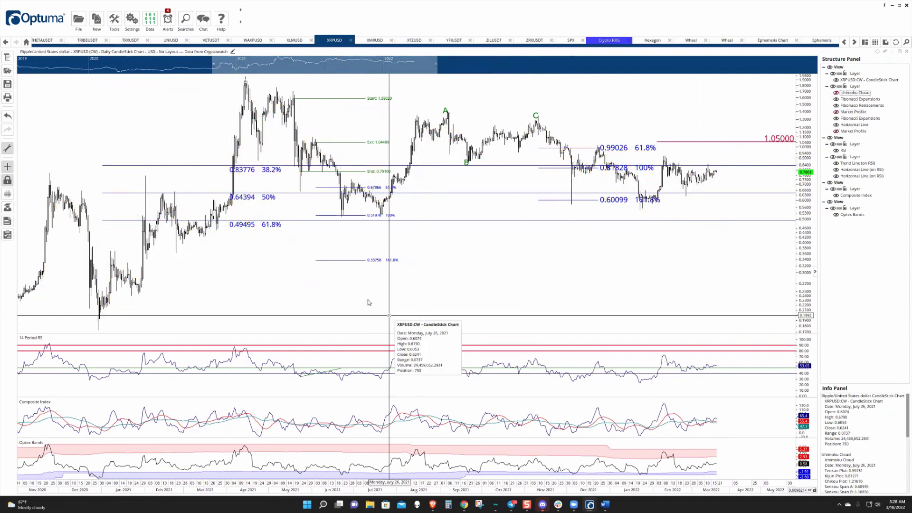
- Draw a rectangle around the XRPUSD price action from about early November 2020 to about April 10, 2021
scroll(505, 277, down, 3)
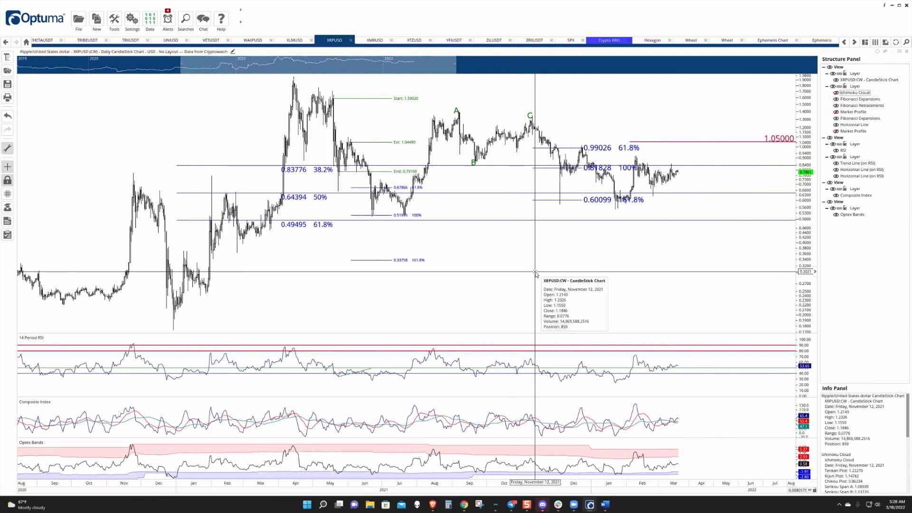
scroll(805, 254, down, 2)
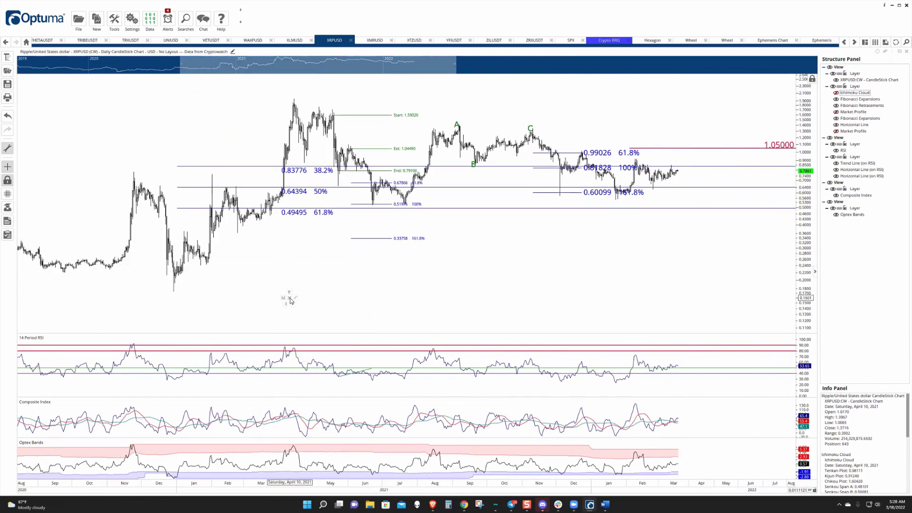
right_click(298, 300)
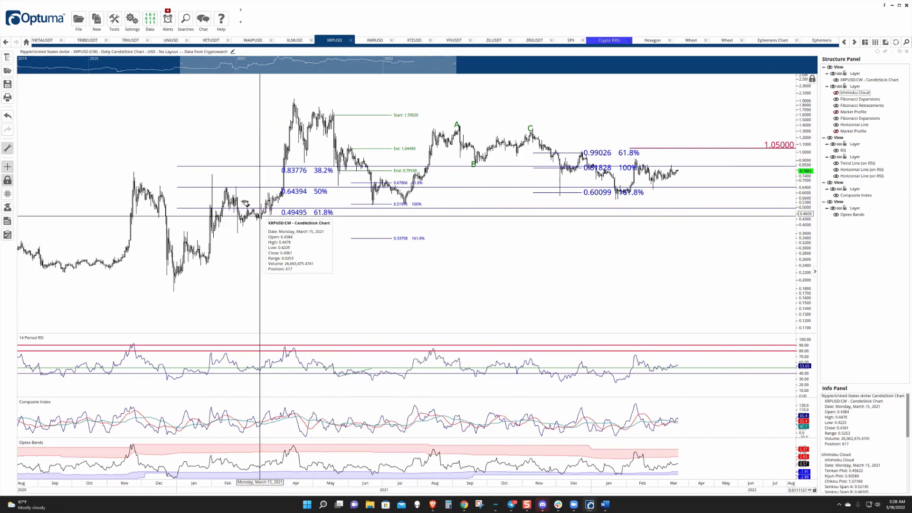
mouse_move(115, 156)
mouse_down()
mouse_move(184, 302)
mouse_move(289, 303)
mouse_up()
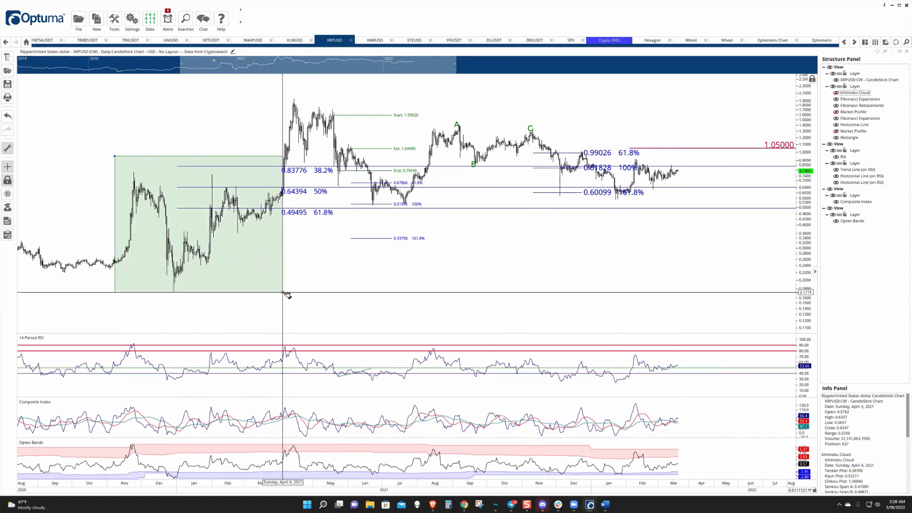
- Draw a second rectangle around the price action from about early November 2021 to about mid-April 2022
right_click(489, 268)
key(Escape)
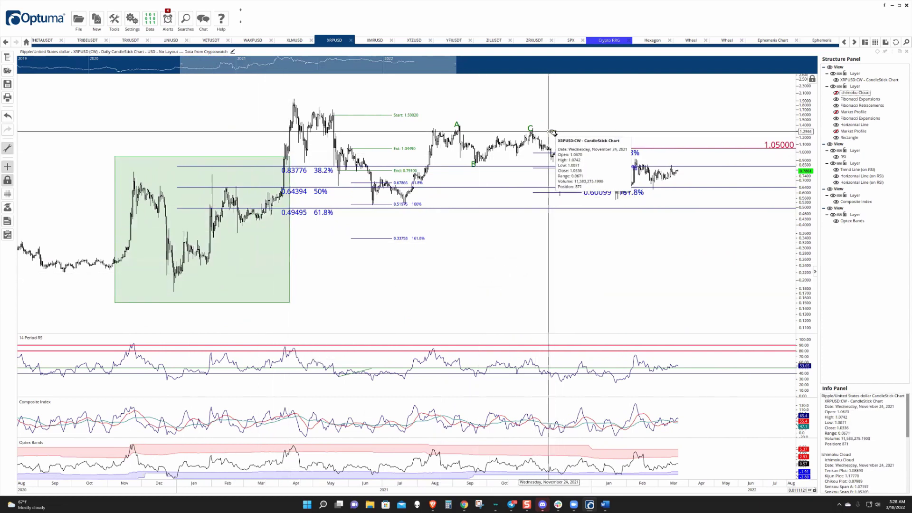
mouse_move(530, 116)
mouse_down()
mouse_move(722, 234)
mouse_move(712, 240)
mouse_up()
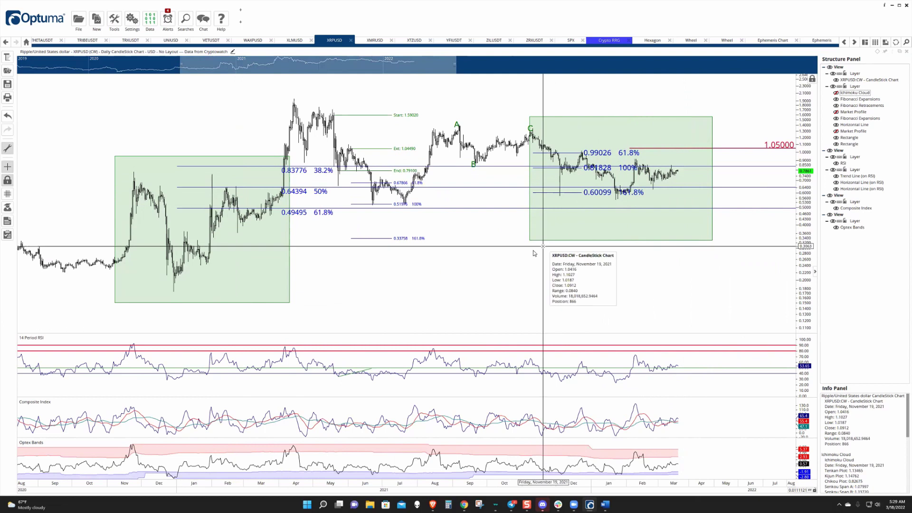
- Add a Foldback to the XRPUSD daily chart, anchored at about mid-July 2021, to mirror the earlier price action forward
right_click(411, 292)
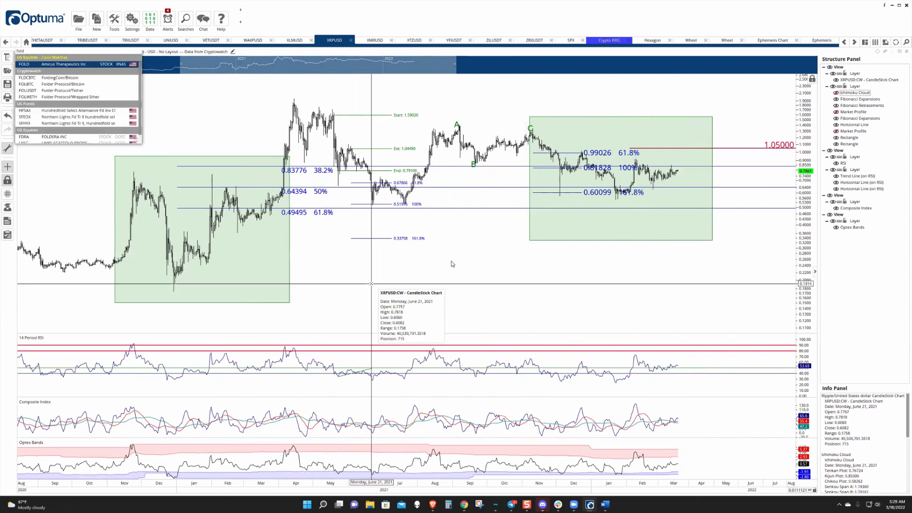
right_click(400, 296)
mouse_move(411, 293)
text(fold)
click(427, 290)
click(403, 260)
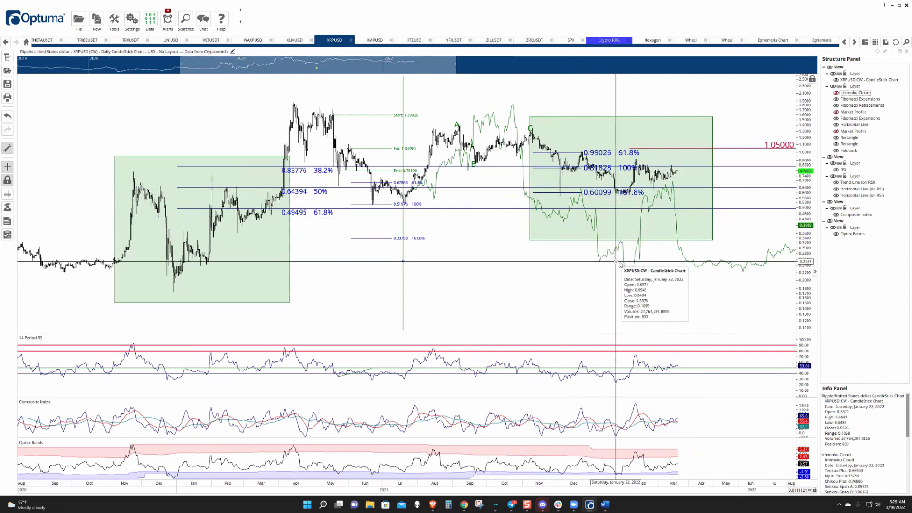
mouse_move(536, 283)
mouse_down()
mouse_move(456, 287)
mouse_move(437, 267)
mouse_move(550, 279)
mouse_up()
- Restore the daily chart to its original slot in the layout and maximize the XRPUSDT weekly candlestick chart
drag(438, 53, 226, 403)
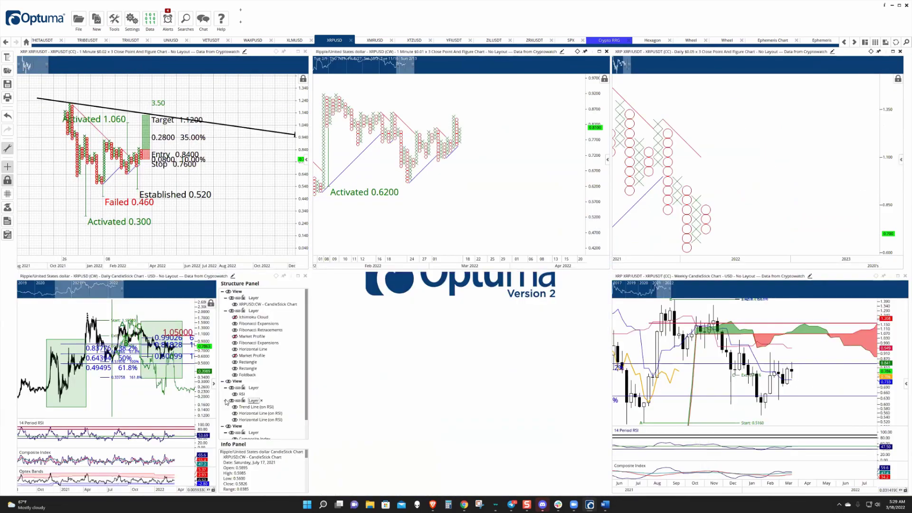
drag(239, 280, 399, 351)
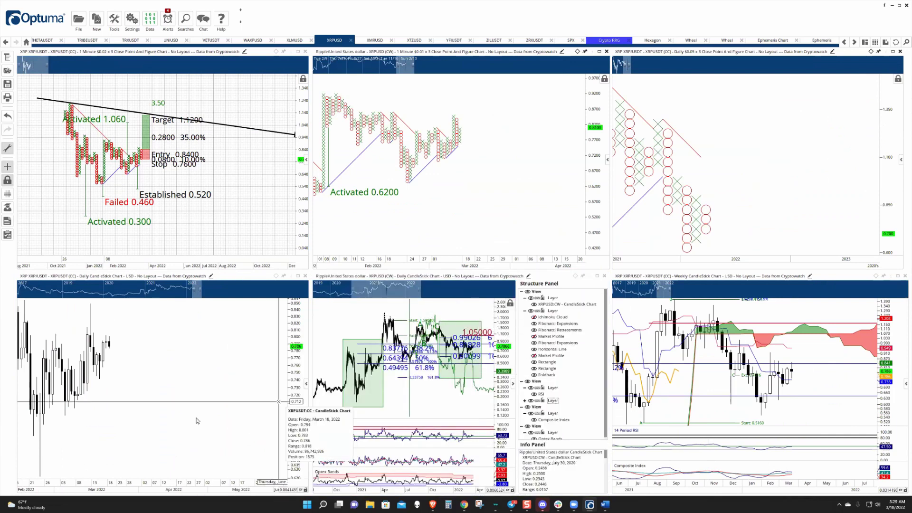
scroll(864, 351, up, 3)
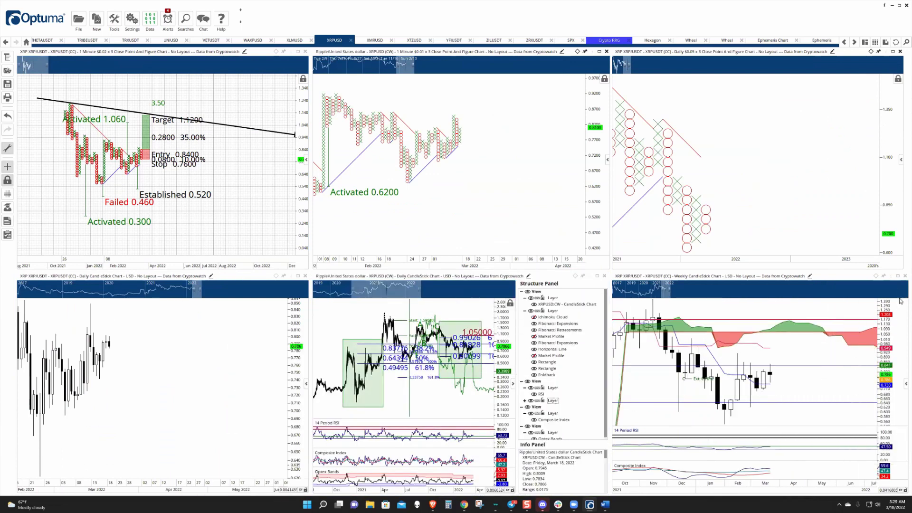
click(898, 276)
scroll(710, 261, down, 3)
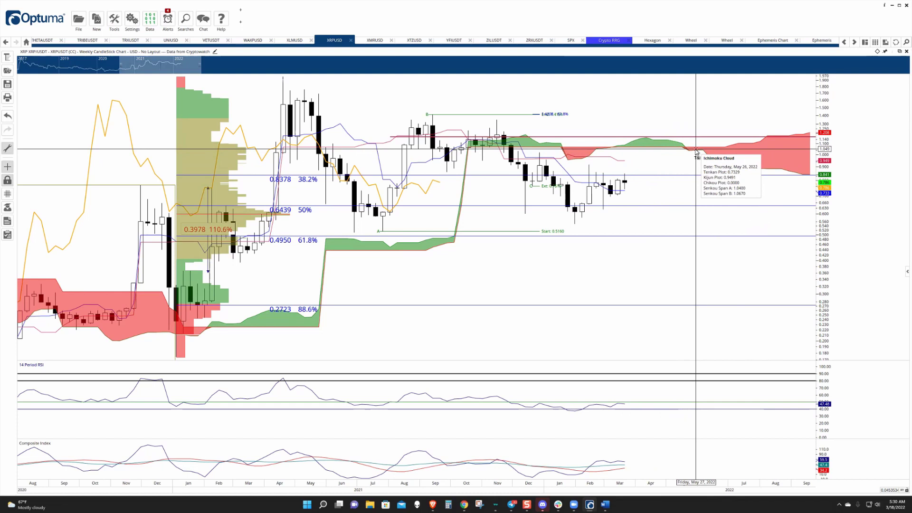
key(XF86AudioLowerVolume)
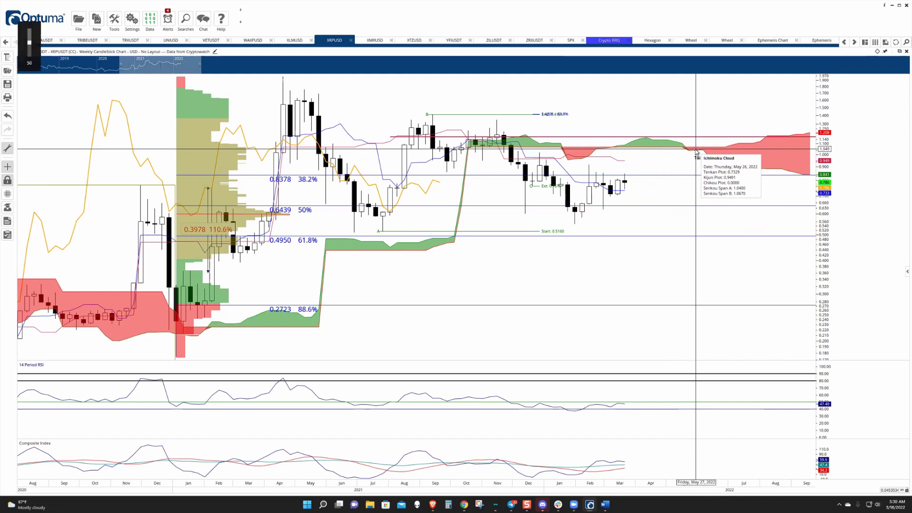
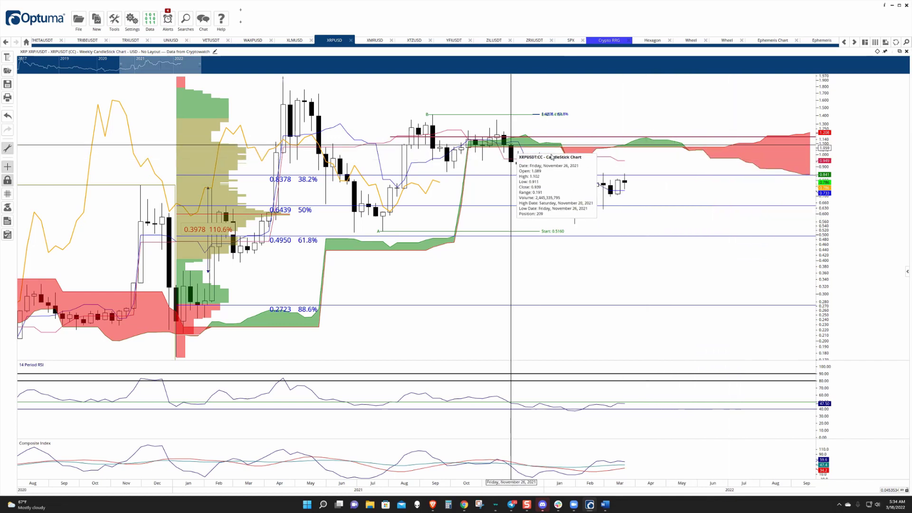
drag(670, 156, 532, 151)
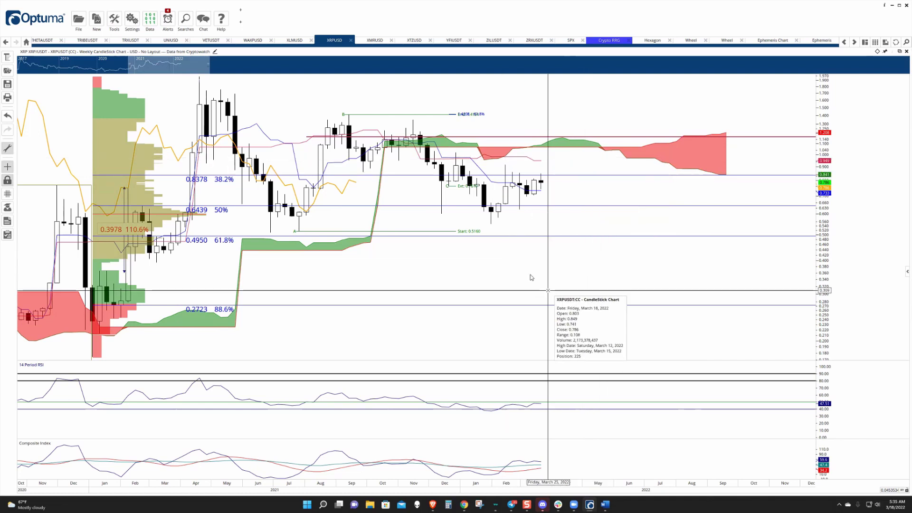
- Return to the layout, maximize the XRPUSD daily chart and show its Ichimoku Cloud
double_click(410, 56)
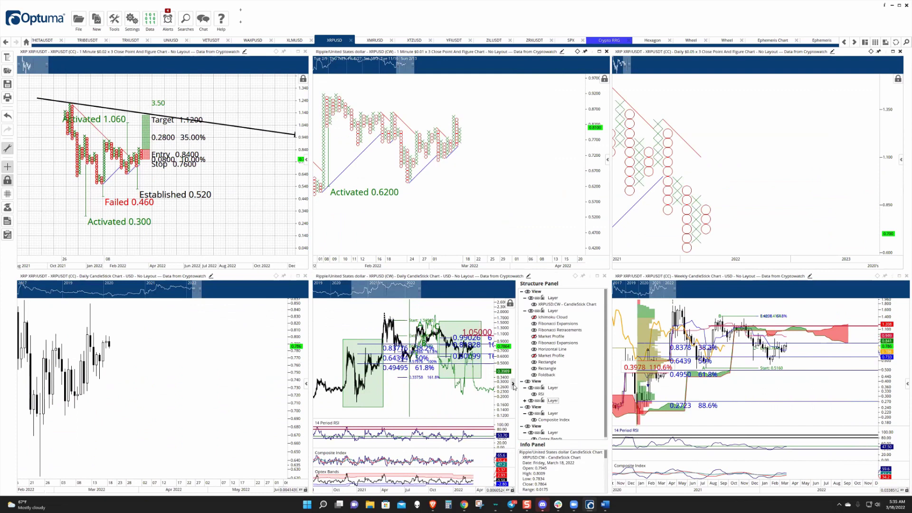
click(599, 277)
click(598, 276)
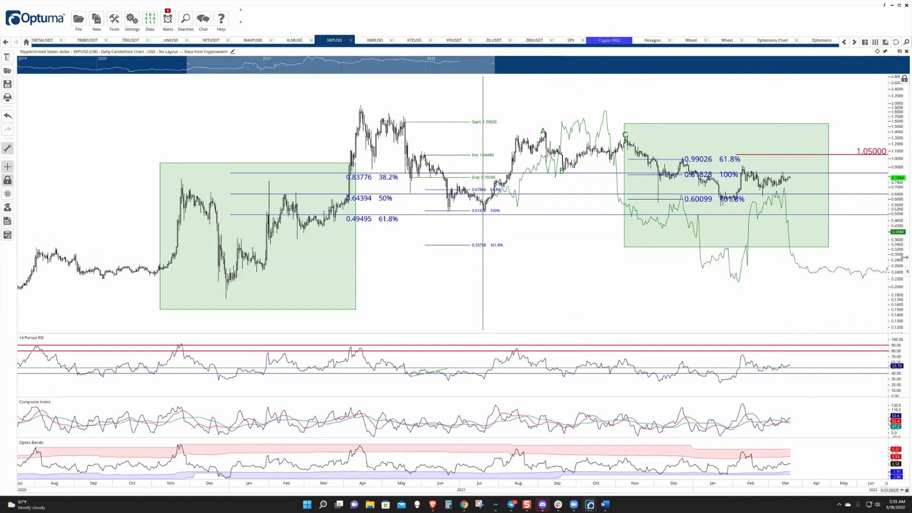
click(907, 272)
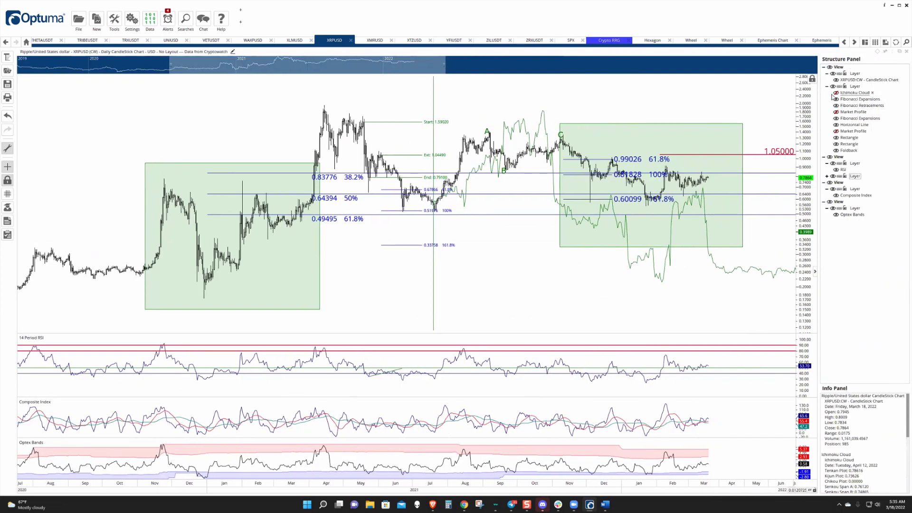
click(836, 93)
scroll(610, 275, up, 3)
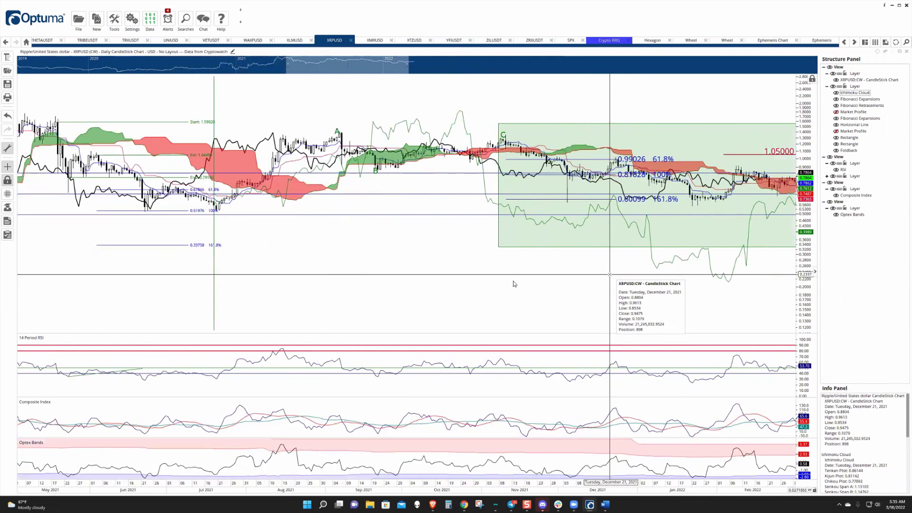
- Examine the XRPUSD daily price action against the Ichimoku Cloud, from December 2021 through the projected cloud into April 2022
drag(513, 285, 129, 299)
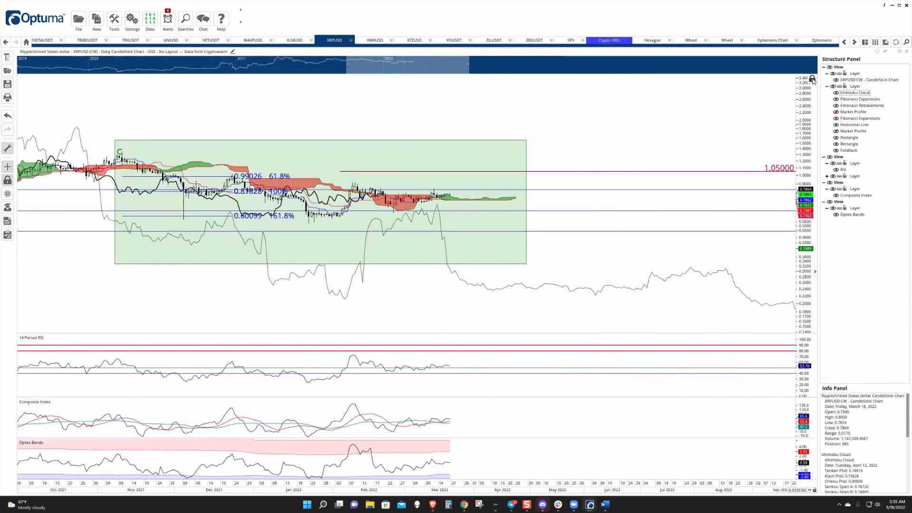
click(813, 80)
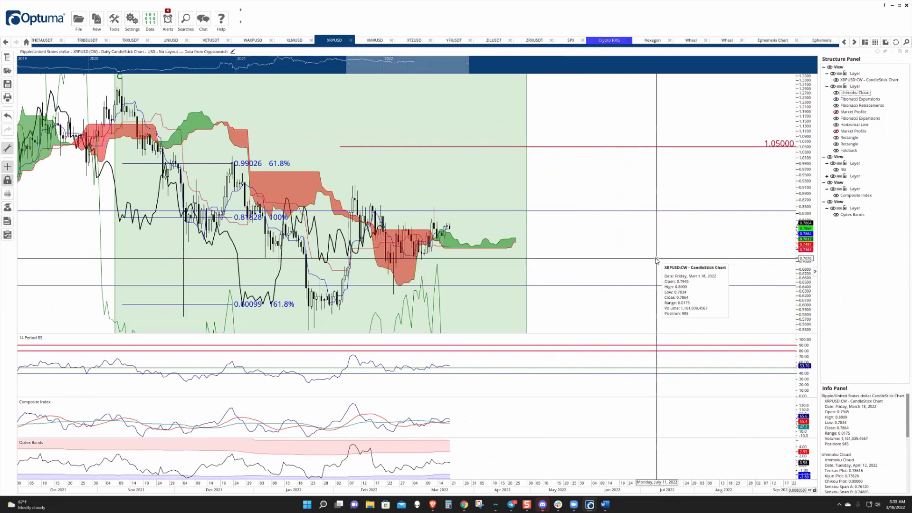
scroll(613, 258, up, 2)
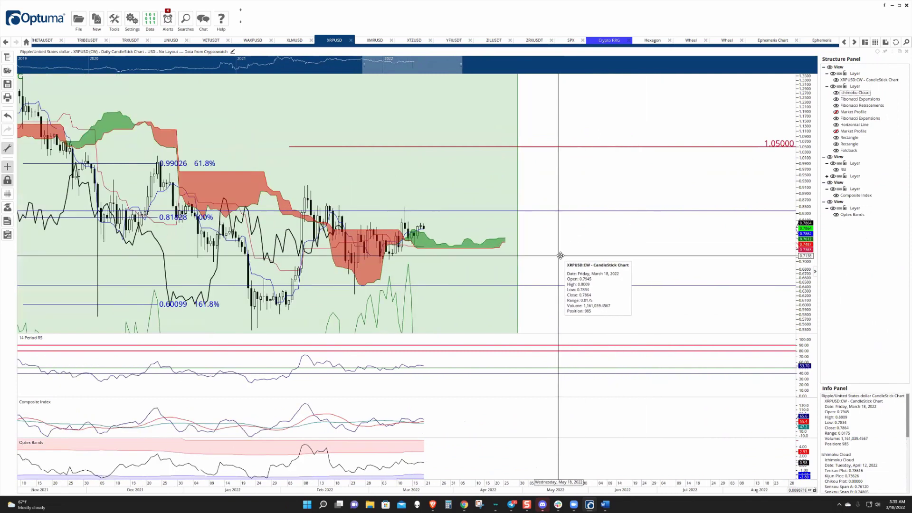
scroll(656, 259, up, 2)
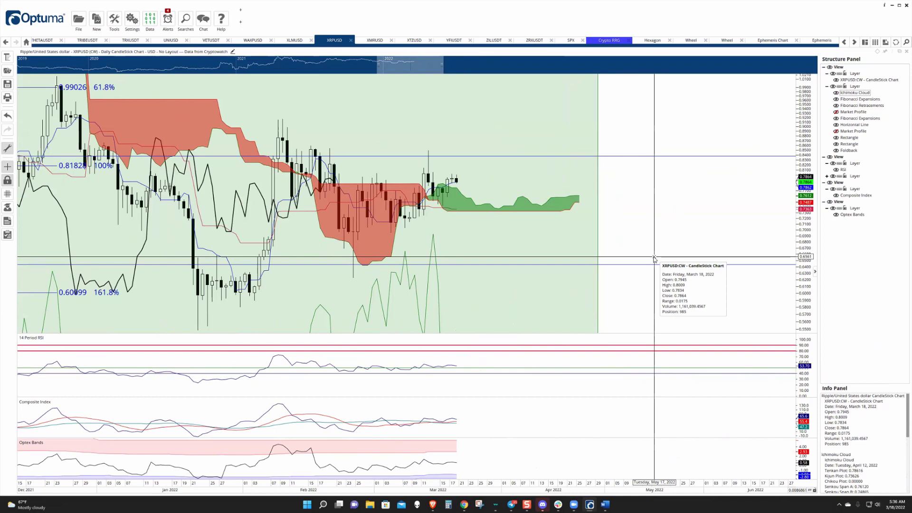
scroll(654, 259, up, 1)
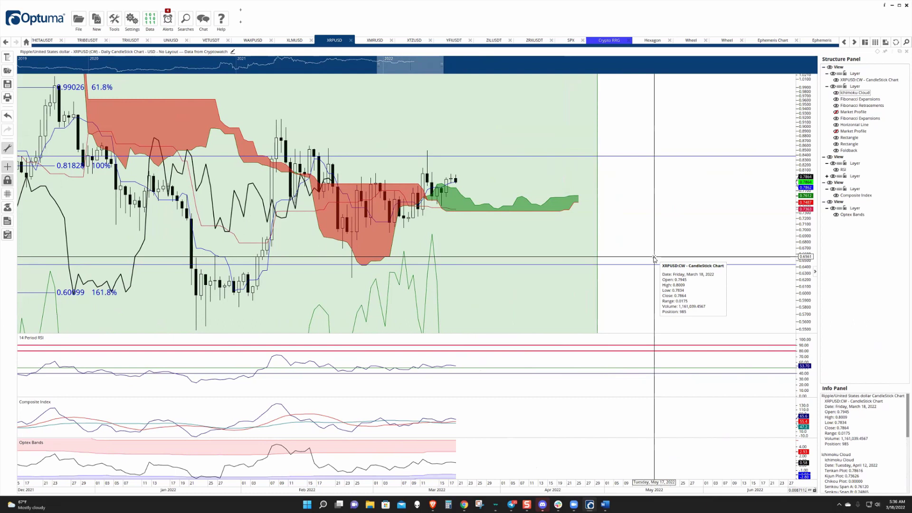
scroll(646, 228, down, 2)
scroll(590, 219, up, 4)
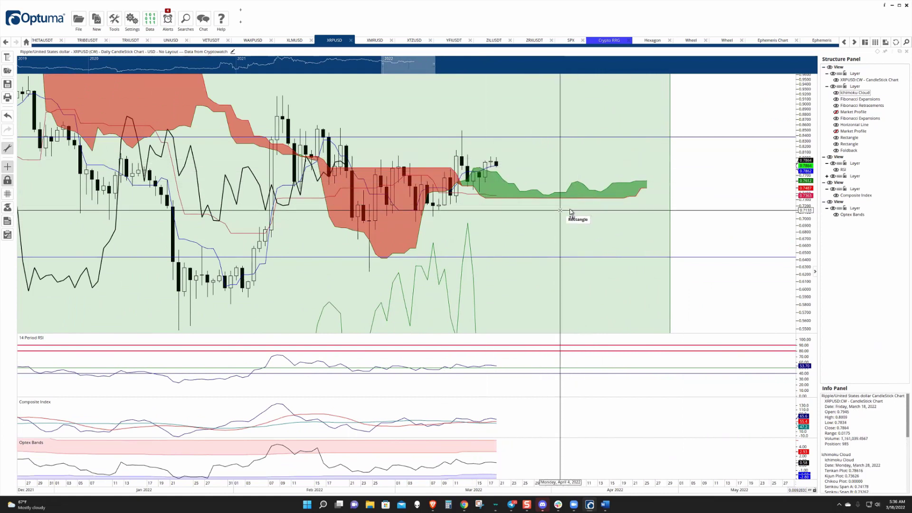
scroll(613, 219, down, 2)
key(Escape)
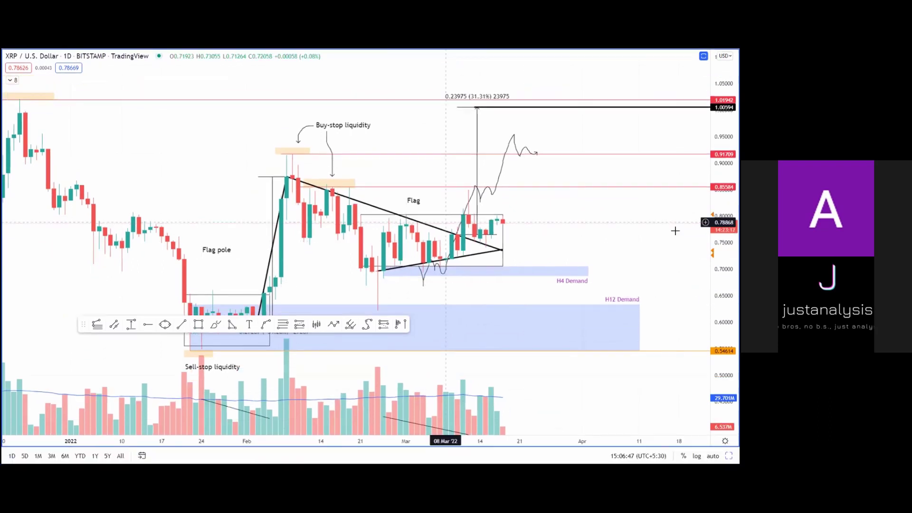
- Switch to the TradingView XRP / U.S. Dollar daily chart and move the floating drawing toolbar down over the volume bars, clear of the H12 demand zone
scroll(492, 228, down, 5)
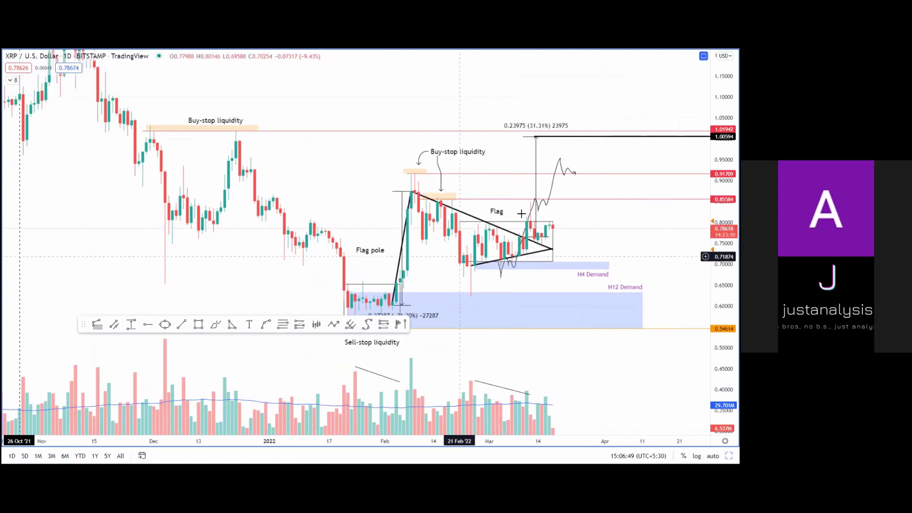
drag(83, 325, 83, 422)
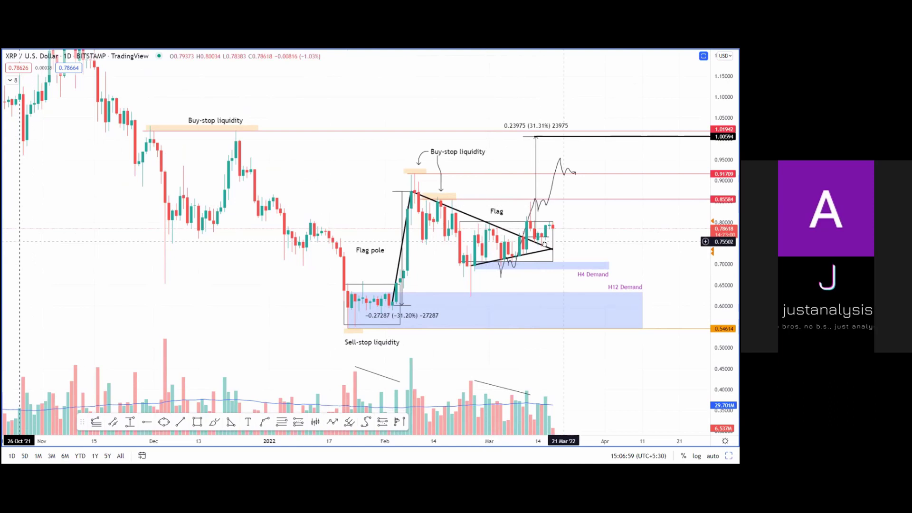
scroll(594, 209, right, 3)
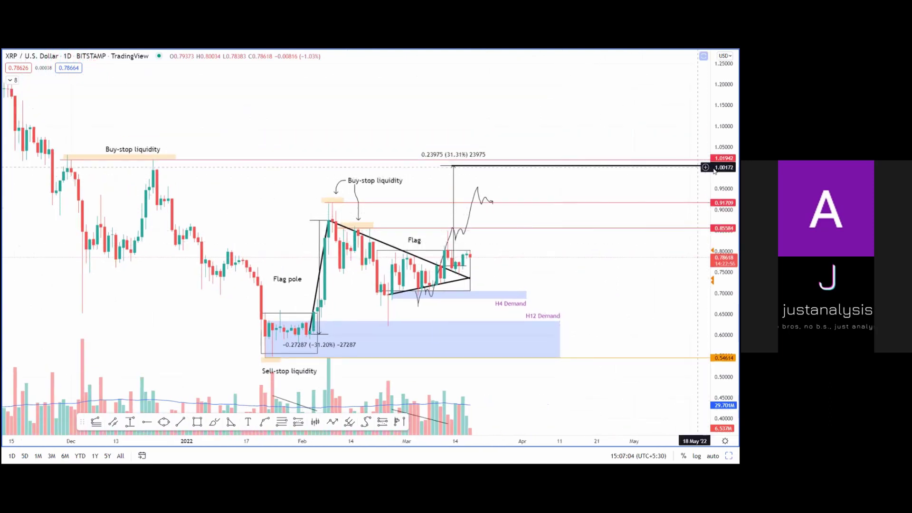
scroll(578, 187, left, 5)
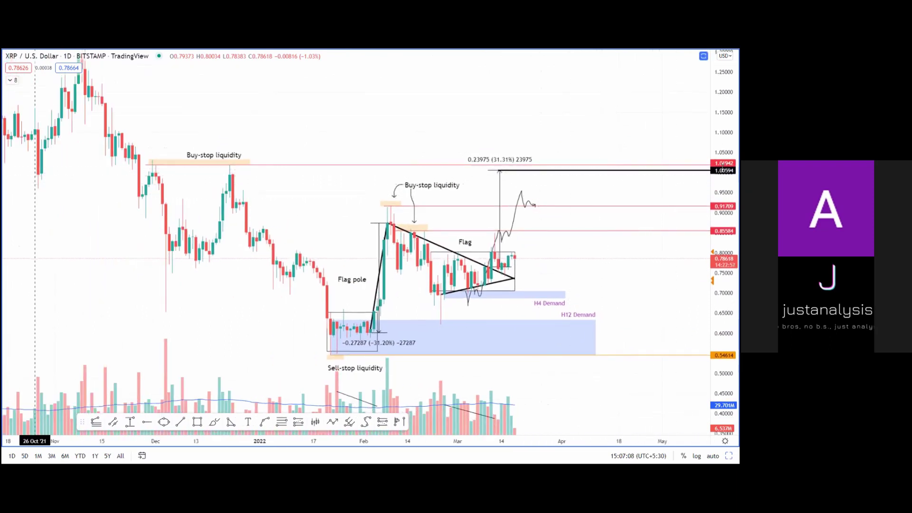
click(149, 163)
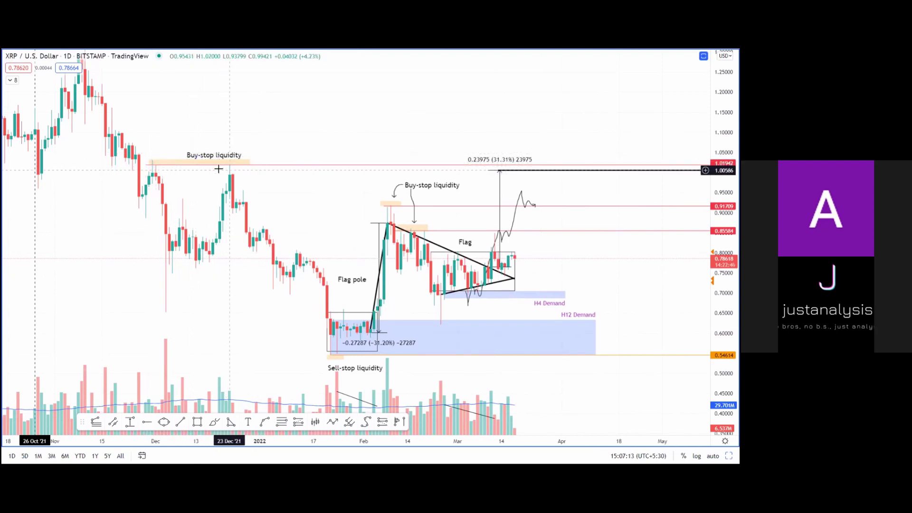
scroll(661, 186, left, 3)
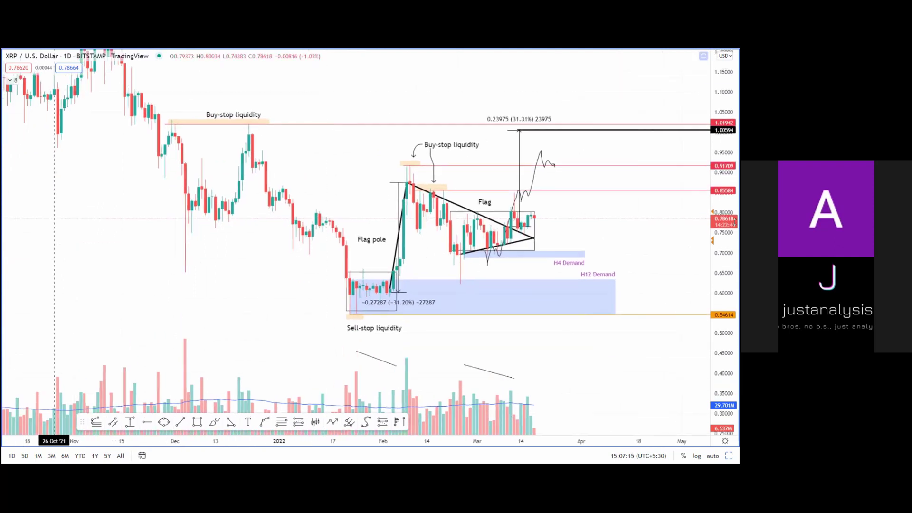
- Extend the box around the flag's consolidation forward in time to about 23 March 2022
drag(534, 232, 575, 233)
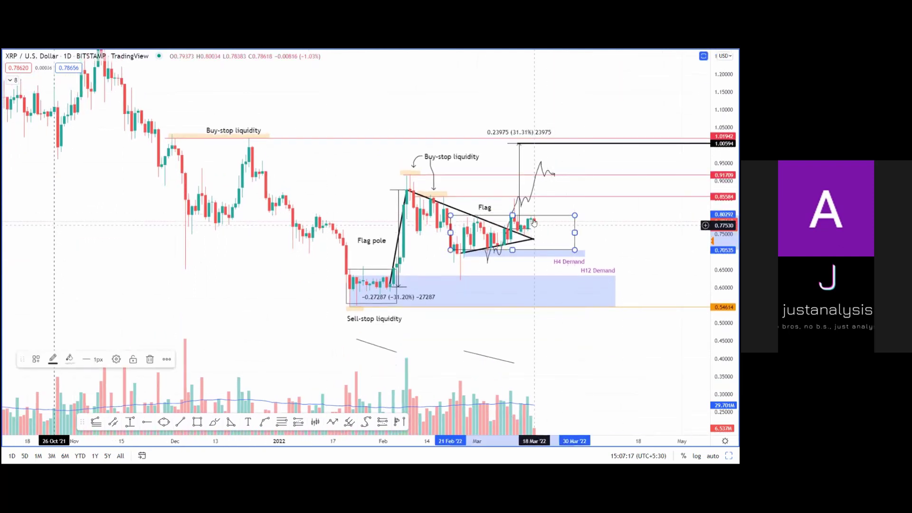
drag(574, 232, 549, 231)
click(590, 228)
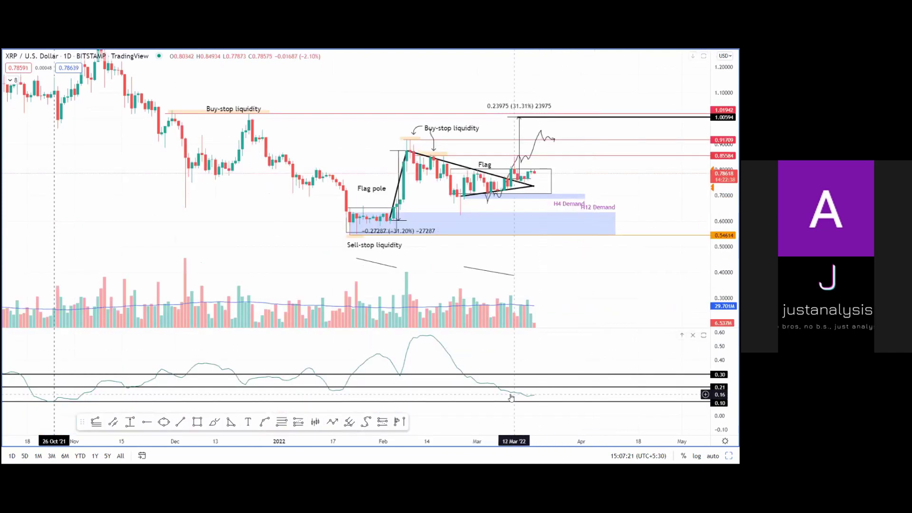
- Examine the indicator pane's lows at the 19 March, 12 July and 26 October 2021 marker lines against price, with the chart in fullscreen
scroll(516, 394, down, 3)
scroll(515, 395, down, 3)
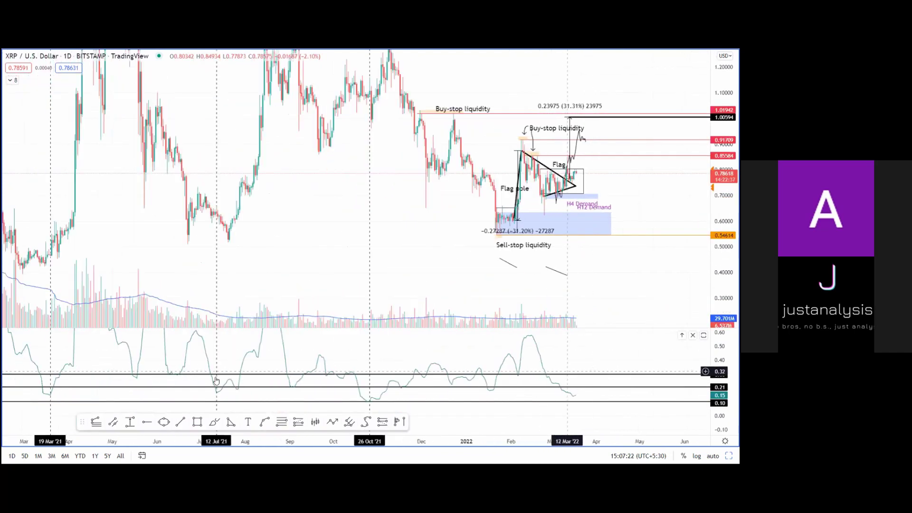
click(703, 335)
scroll(637, 342, down, 5)
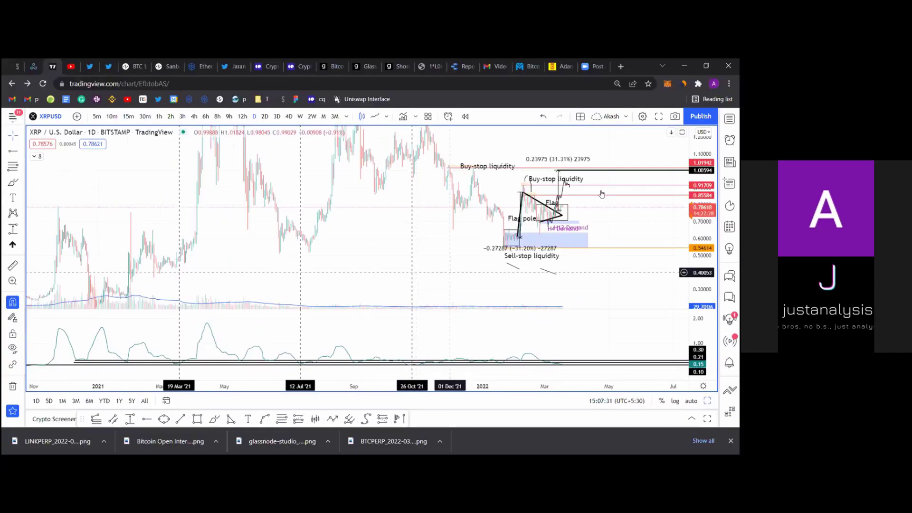
click(659, 116)
scroll(437, 305, up, 5)
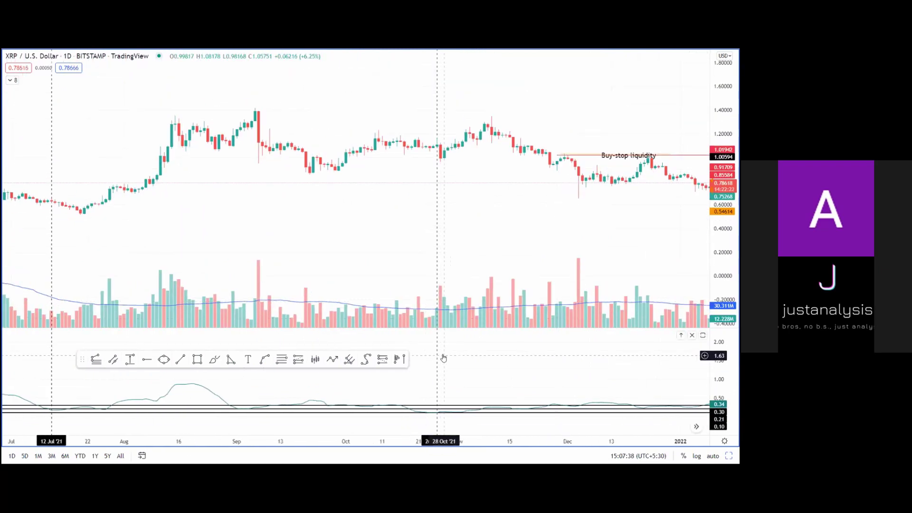
scroll(599, 342, right, 3)
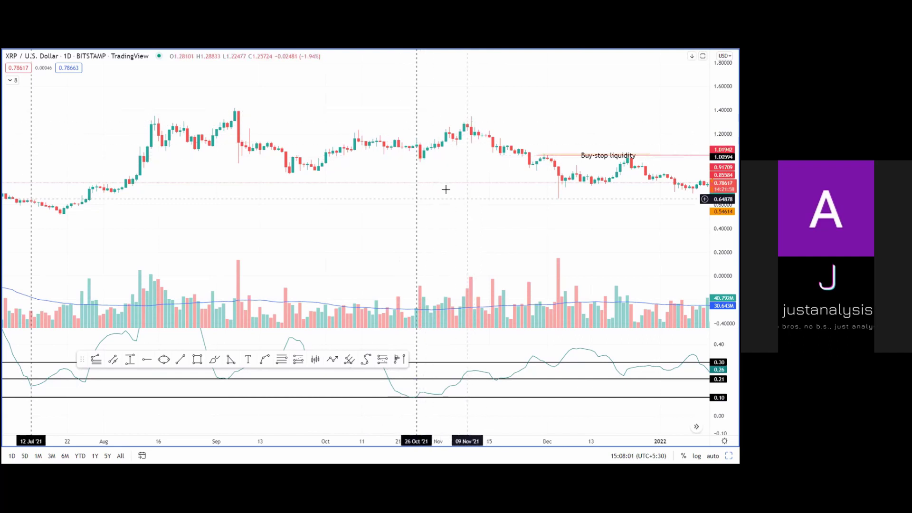
drag(264, 219, 250, 219)
scroll(436, 250, right, 10)
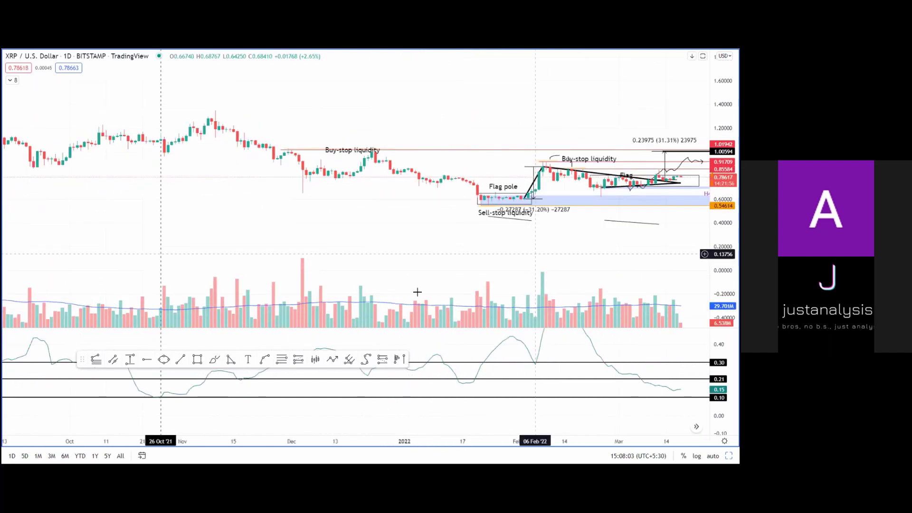
- Sketch the indicator's possible moves up and down to a circled 0.10 level, and a price rise from the latest candle past 1.00594
drag(728, 366, 671, 387)
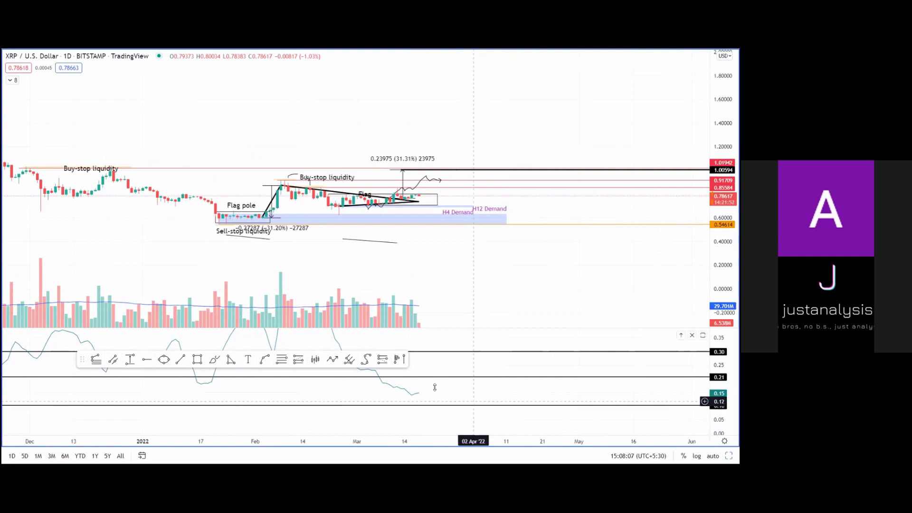
click(213, 359)
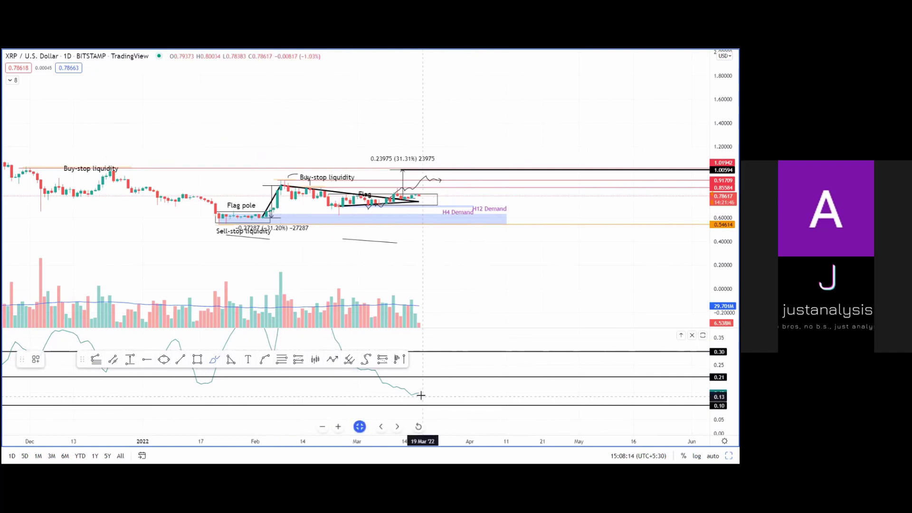
mouse_move(427, 374)
mouse_down()
mouse_move(411, 392)
mouse_move(426, 401)
mouse_up()
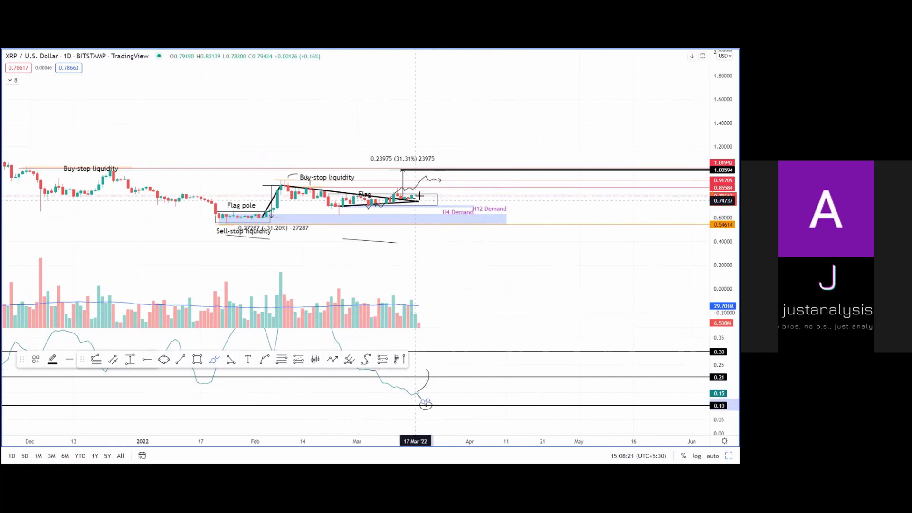
drag(420, 195, 426, 169)
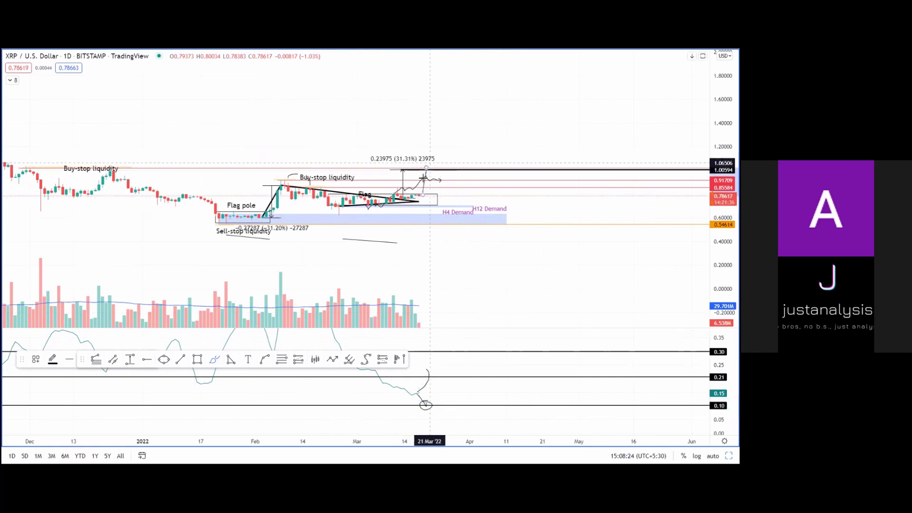
- Inspect the H4 and H12 demand zones and measure the price gap between the H4 zone's lower edge and the H12 zone's upper edge
scroll(489, 122, down, 5)
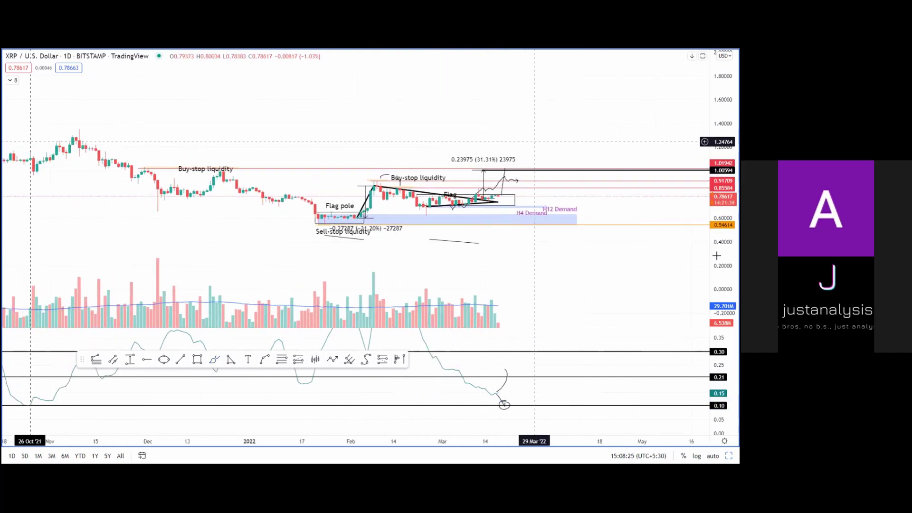
scroll(551, 247, up, 5)
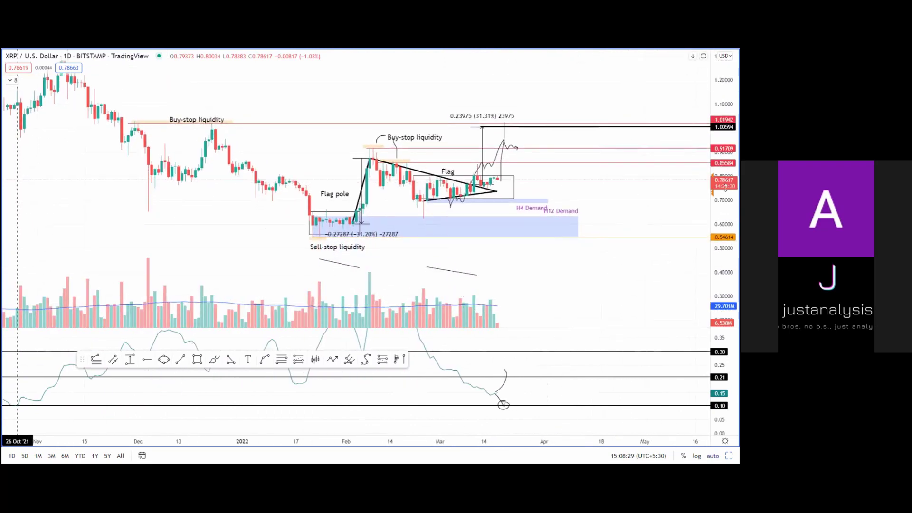
click(538, 208)
drag(727, 204, 729, 227)
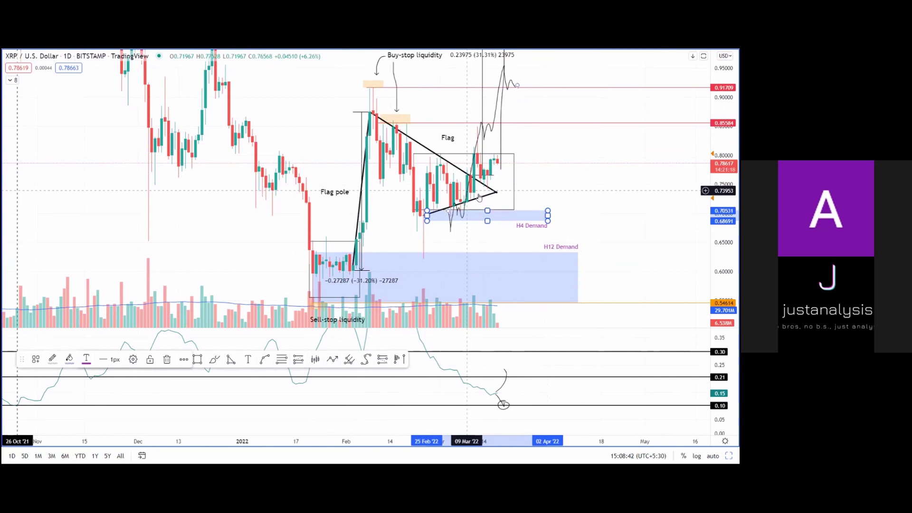
click(584, 219)
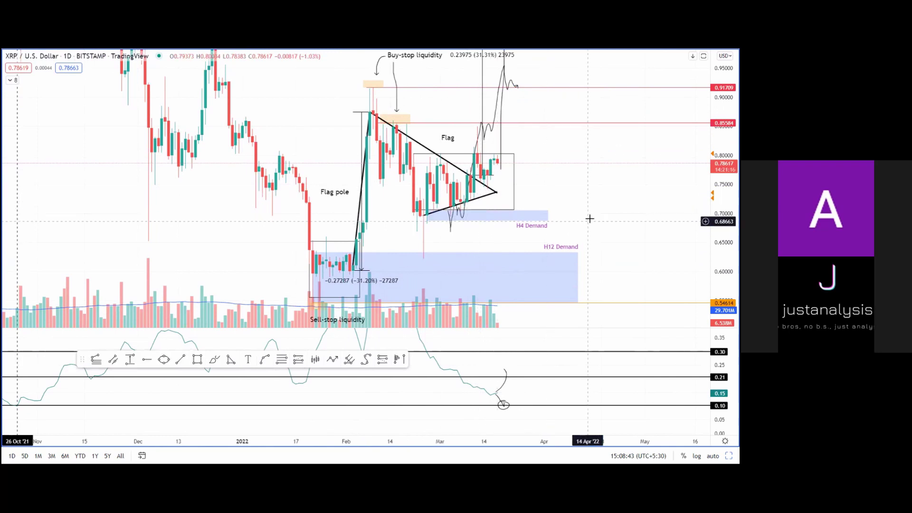
shift+click(591, 220)
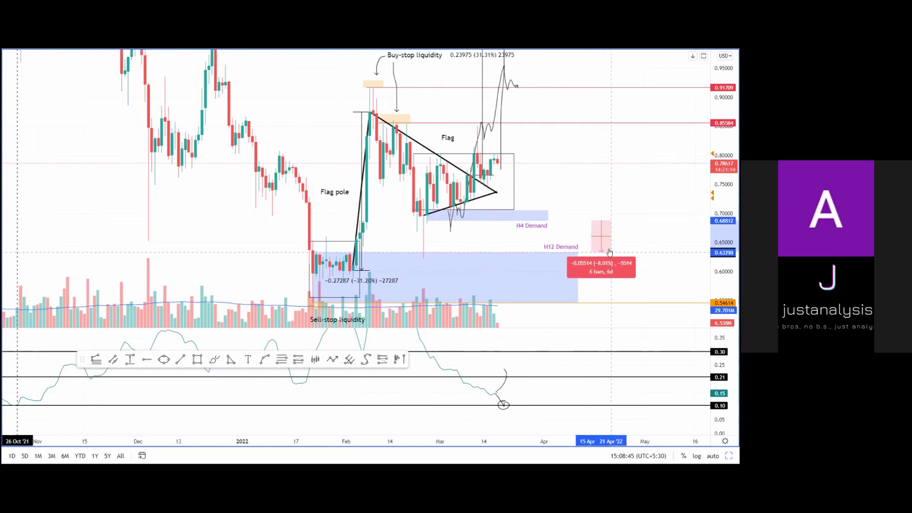
click(558, 231)
click(559, 243)
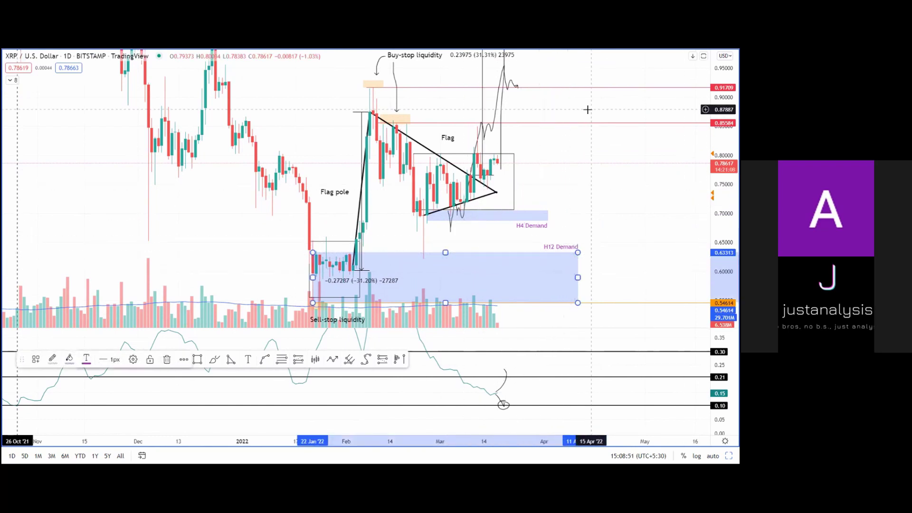
- Review the 0.54614 sell-stop liquidity line together with the demand zones, flag pattern and buy-stop liquidity levels above
drag(568, 221, 520, 250)
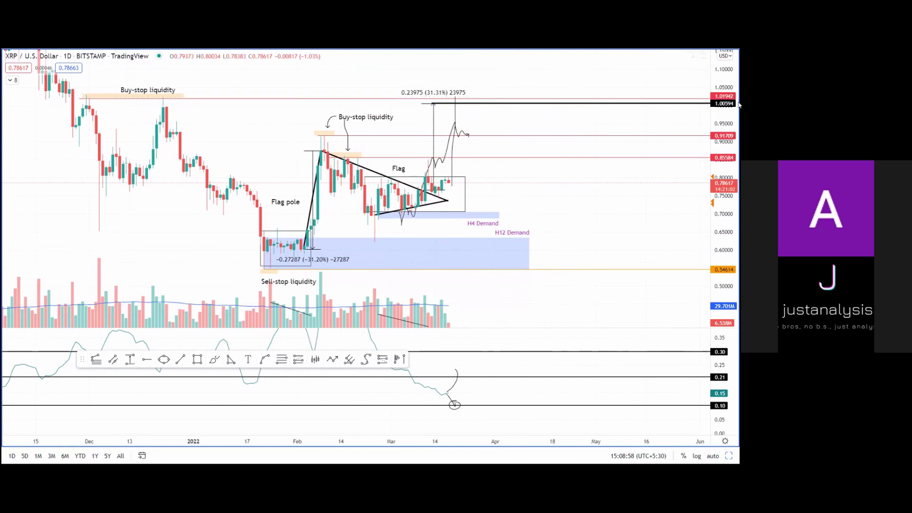
click(608, 270)
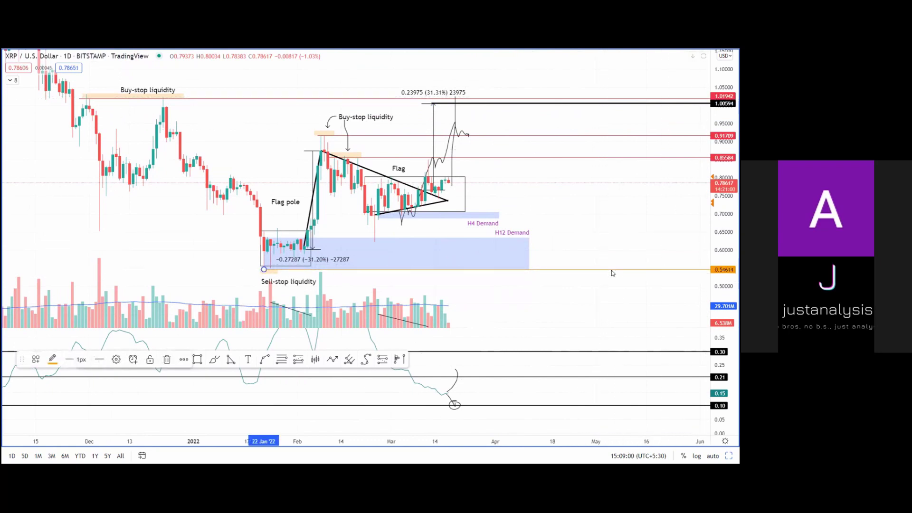
scroll(610, 219, down, 2)
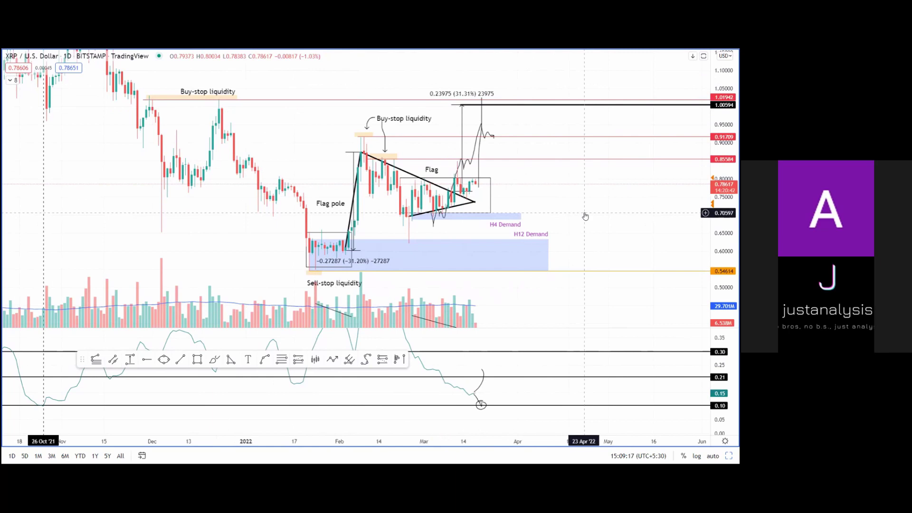
drag(739, 208, 739, 245)
scroll(475, 262, up, 4)
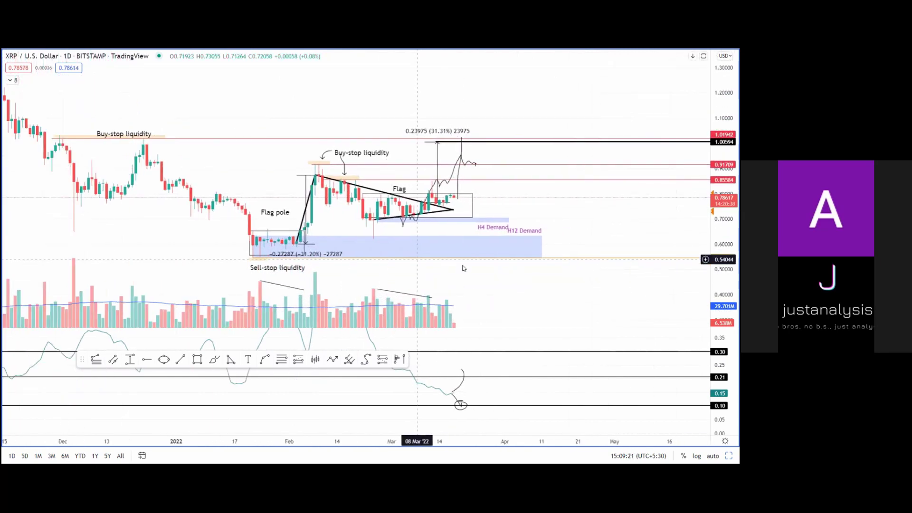
scroll(561, 294, down, 2)
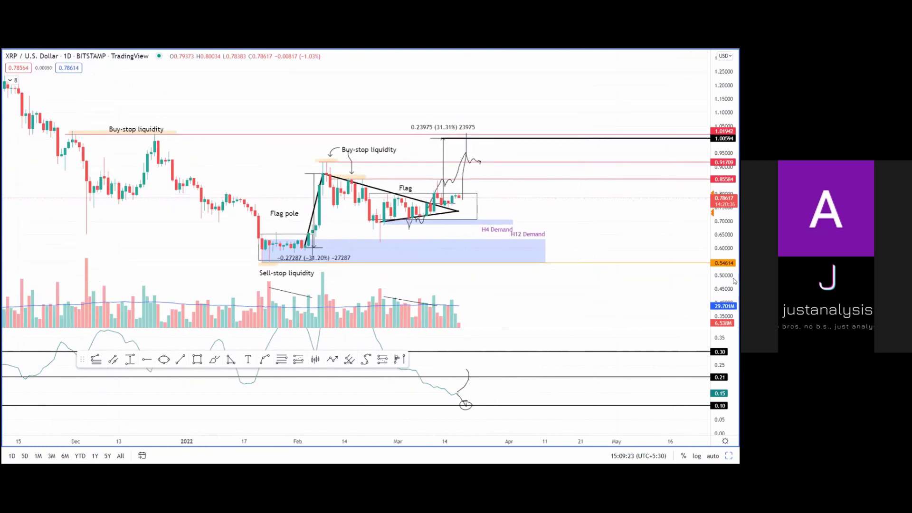
drag(637, 275, 640, 269)
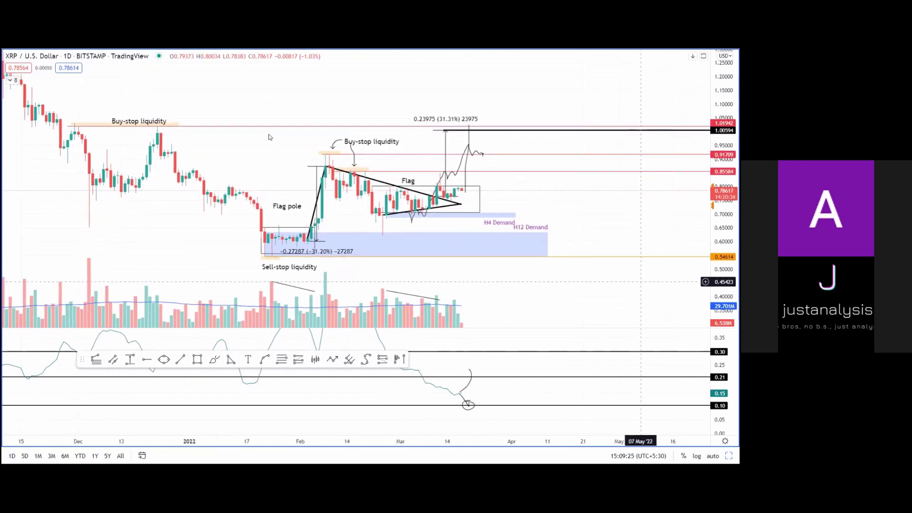